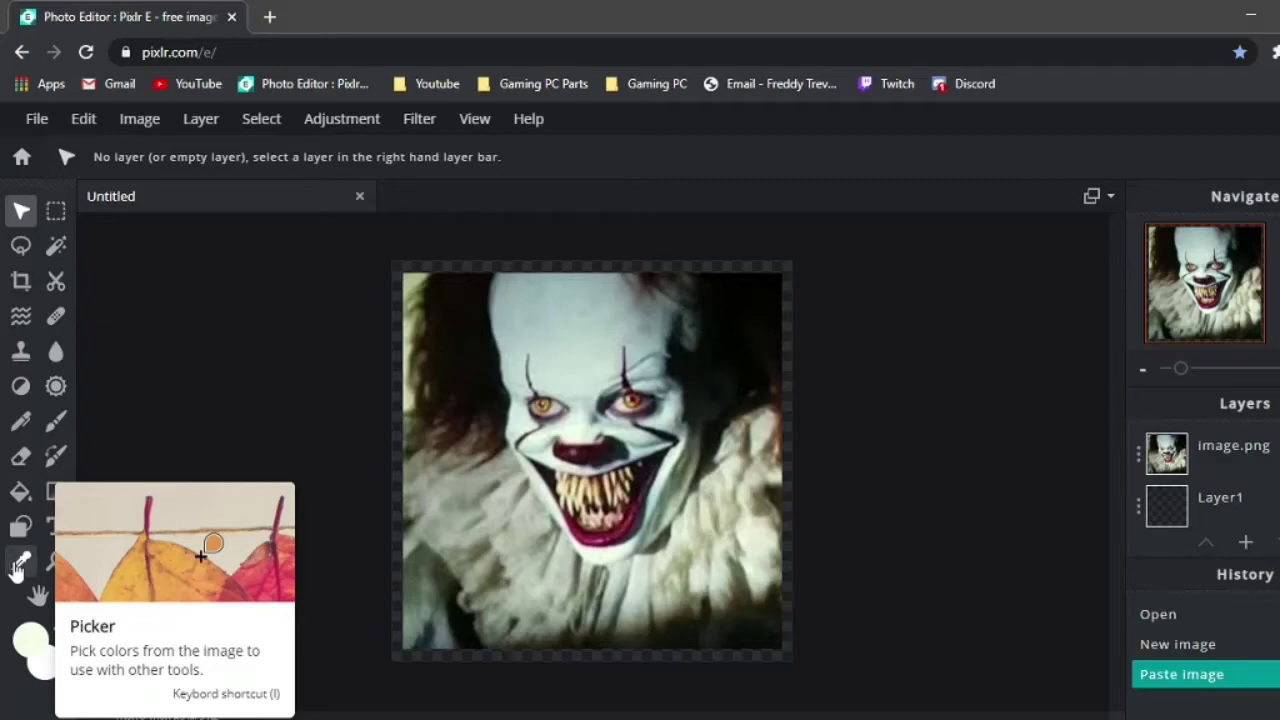
With the Magic Wand on the image.png layer, delete the dark area at the left
click(18, 565)
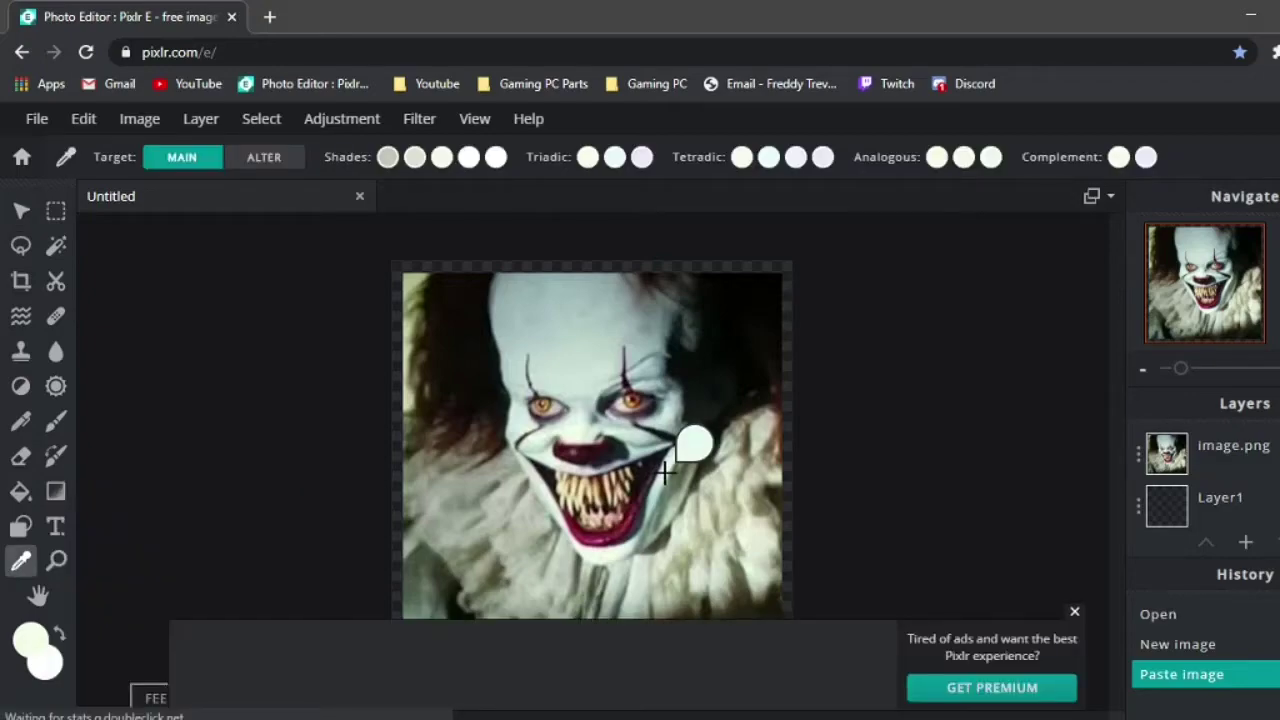
scroll(752, 484, down, 2)
scroll(752, 484, up, 4)
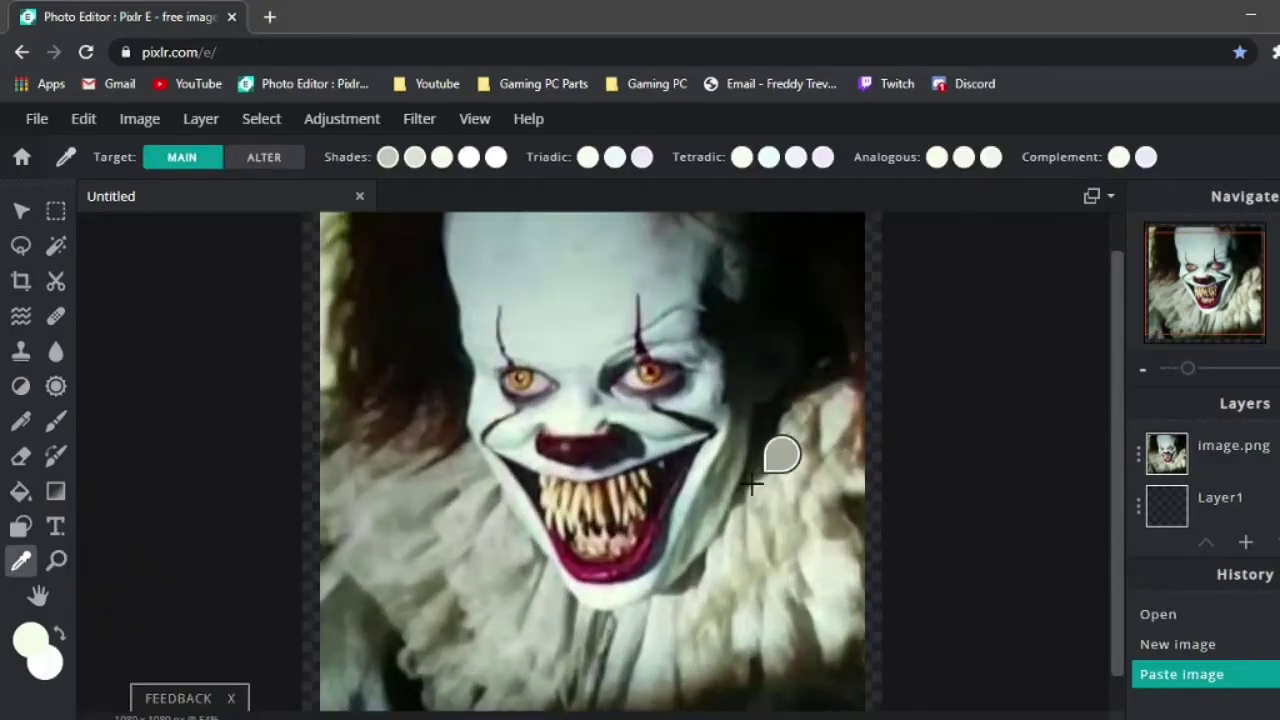
scroll(752, 484, down, 3)
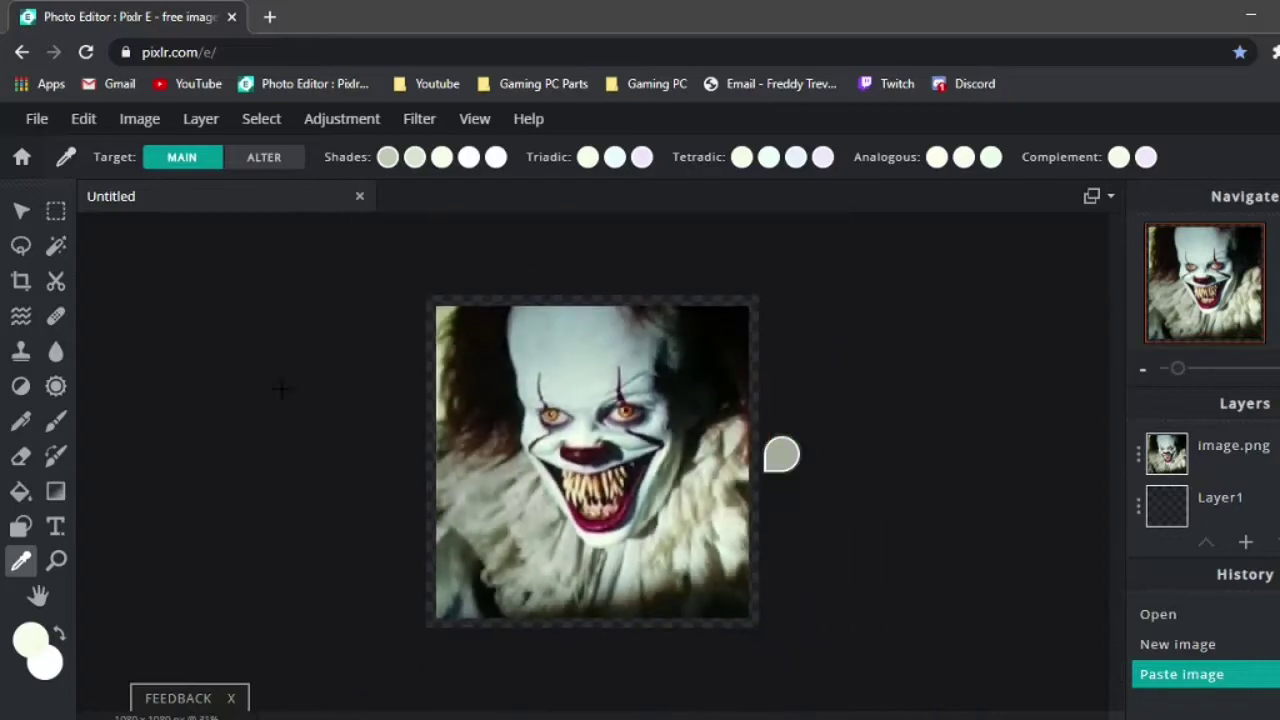
click(56, 246)
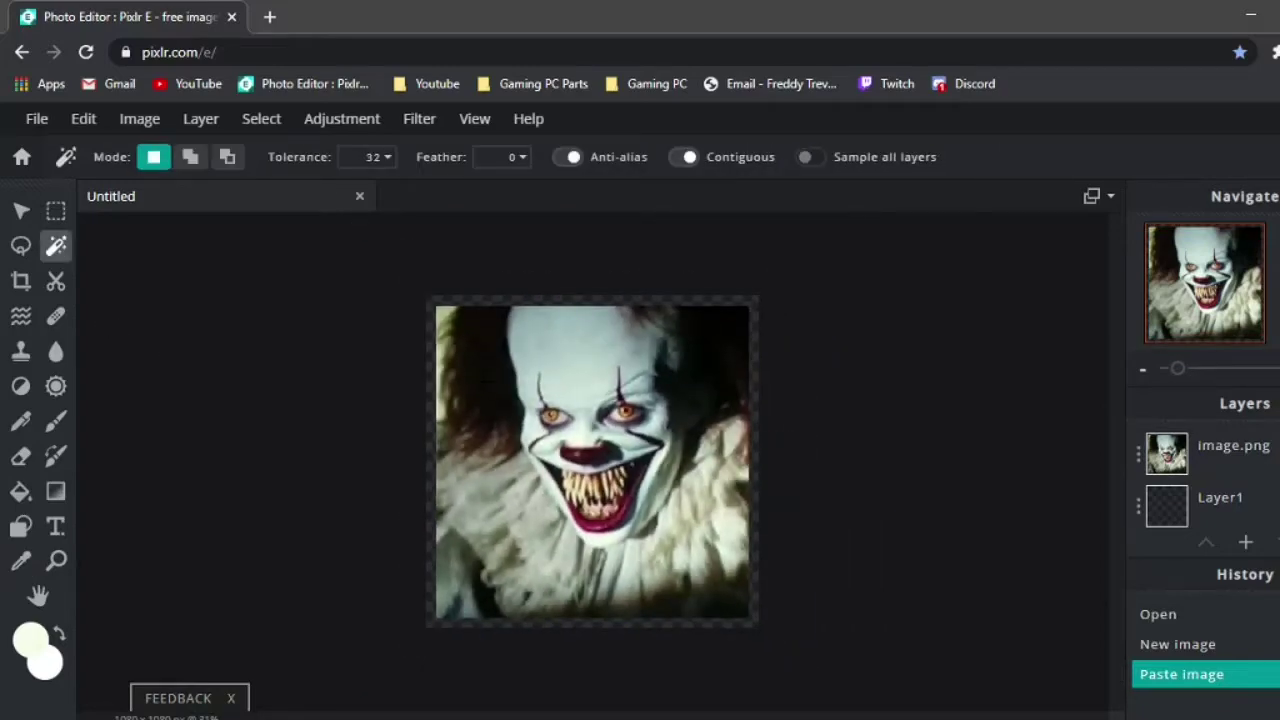
click(470, 375)
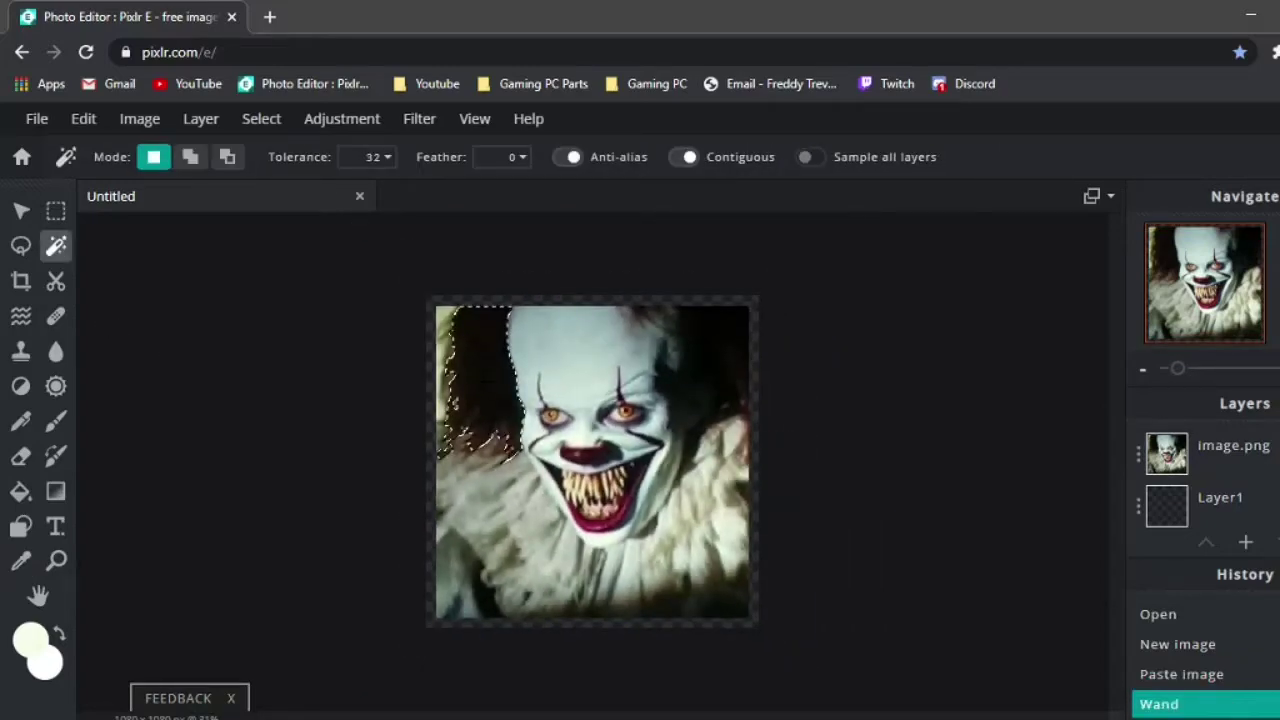
click(1213, 455)
key(Delete)
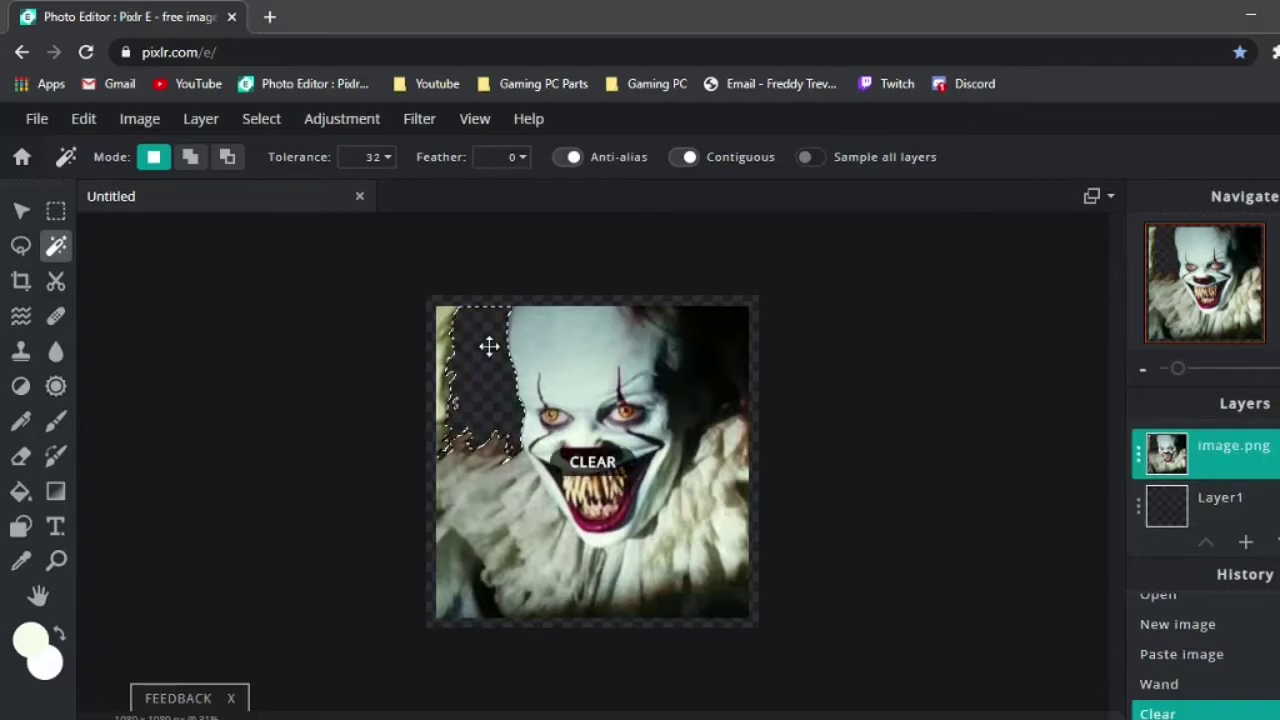
Delete the dark background at the top right and the dark patch on the right side
click(708, 360)
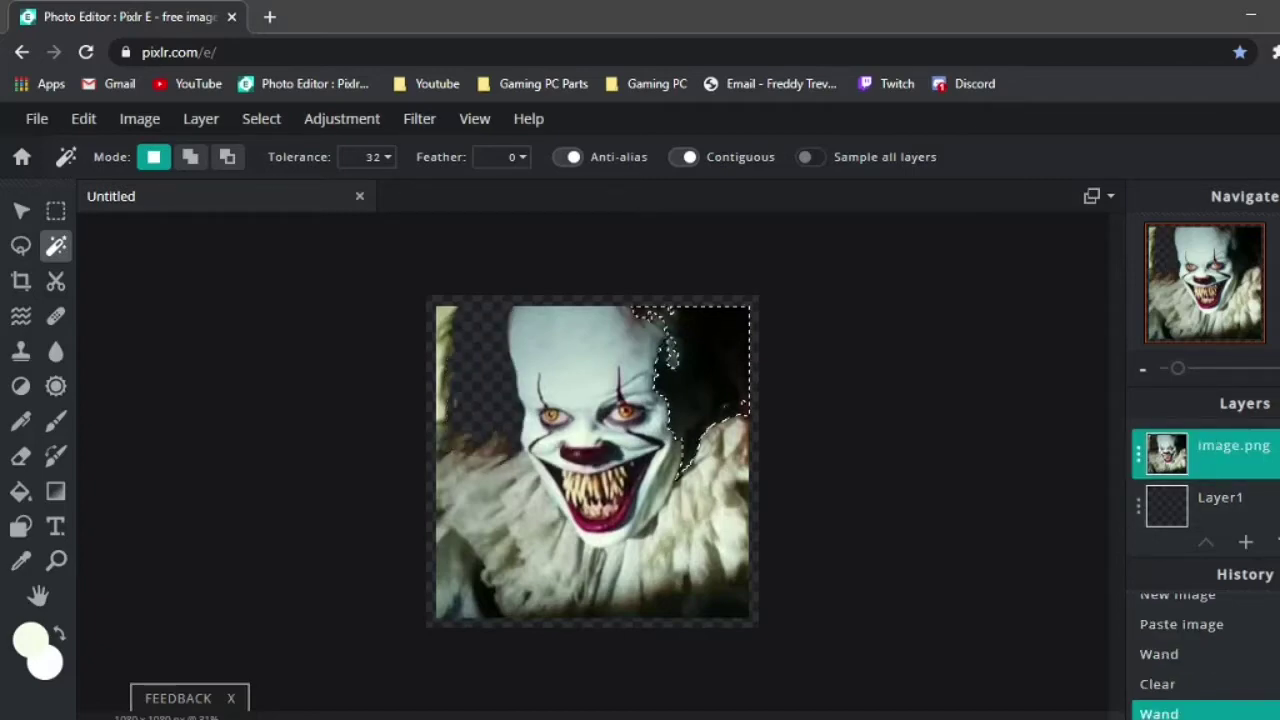
key(Delete)
scroll(694, 374, up, 2)
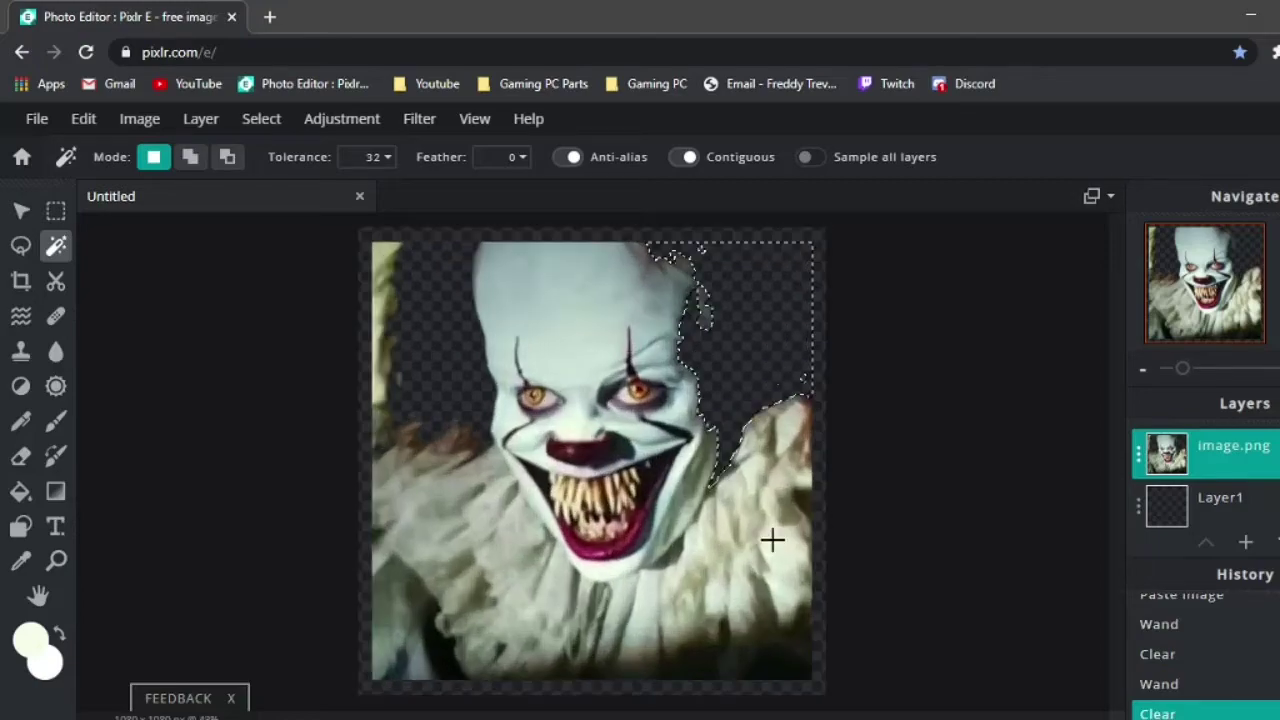
click(772, 540)
scroll(772, 540, down, 1)
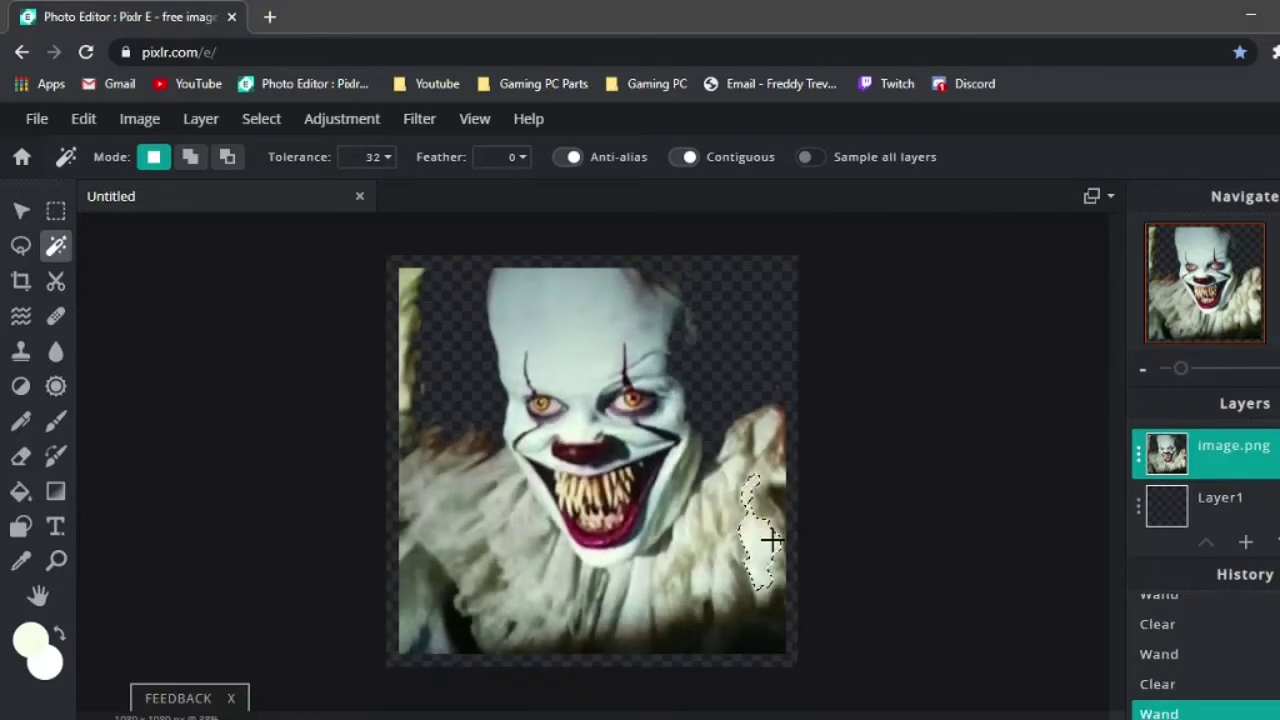
key(Delete)
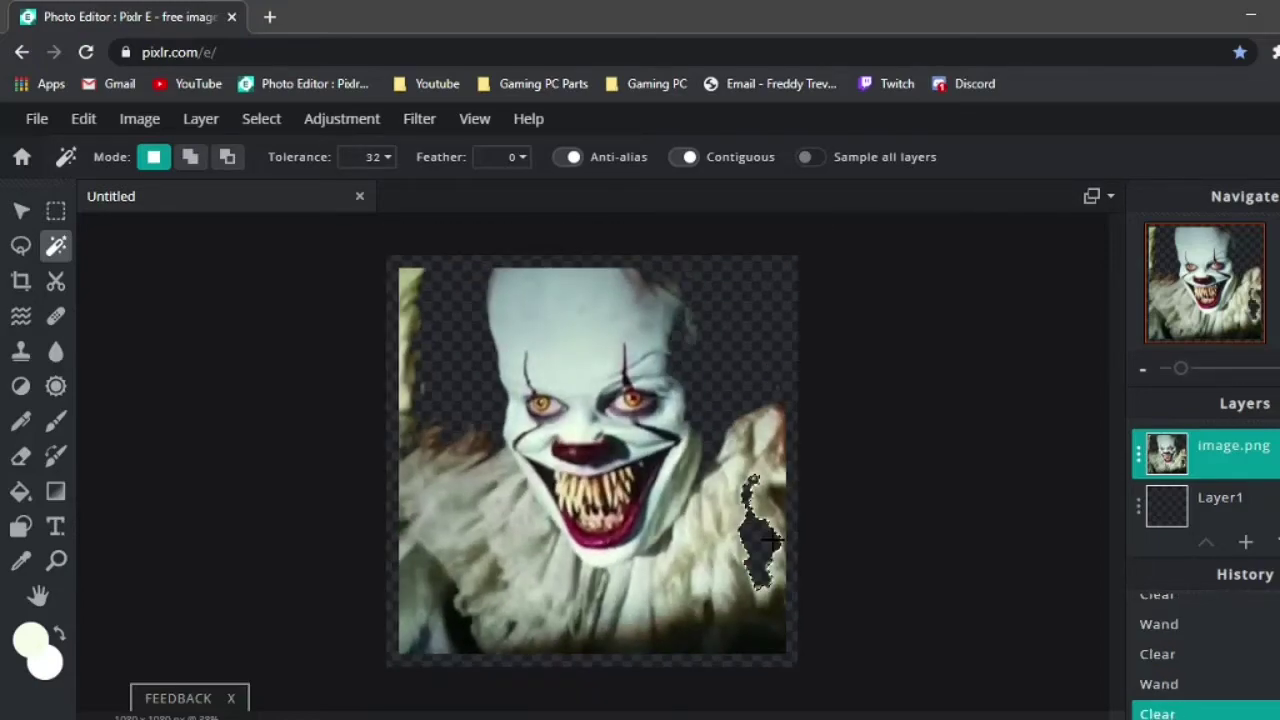
Set the Eraser brush to 119px with softness near 0%
click(21, 459)
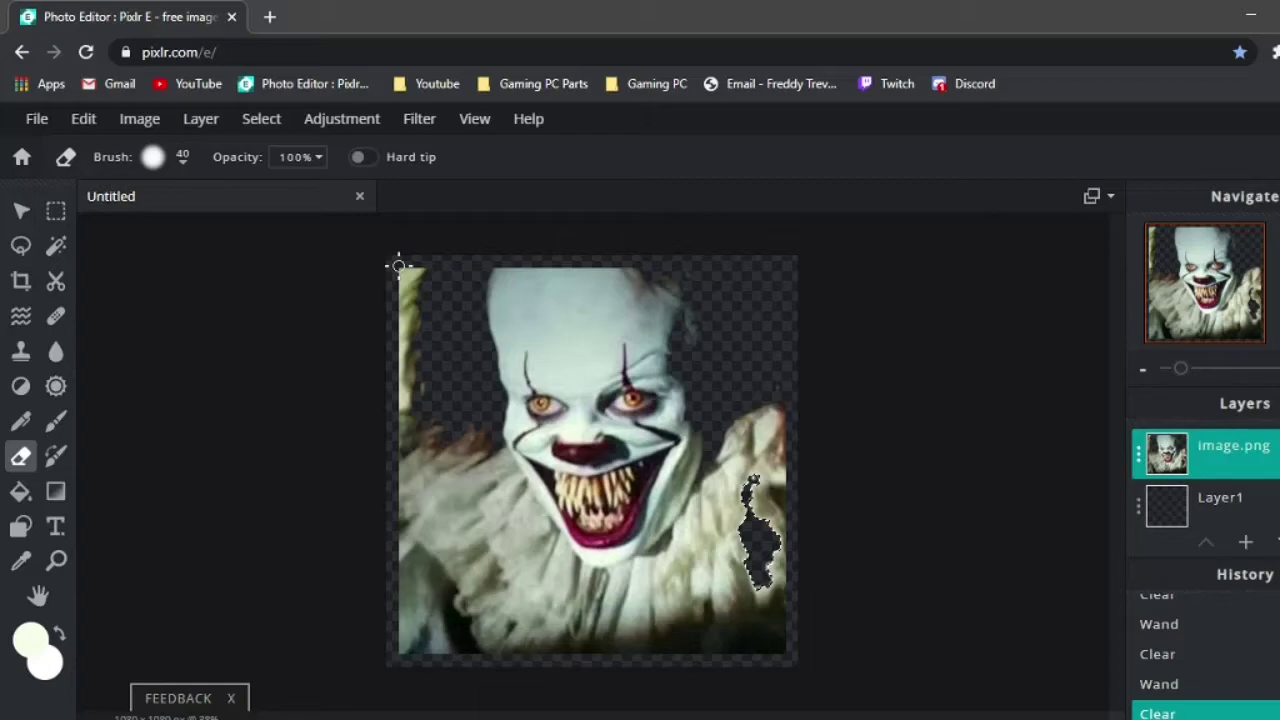
click(183, 162)
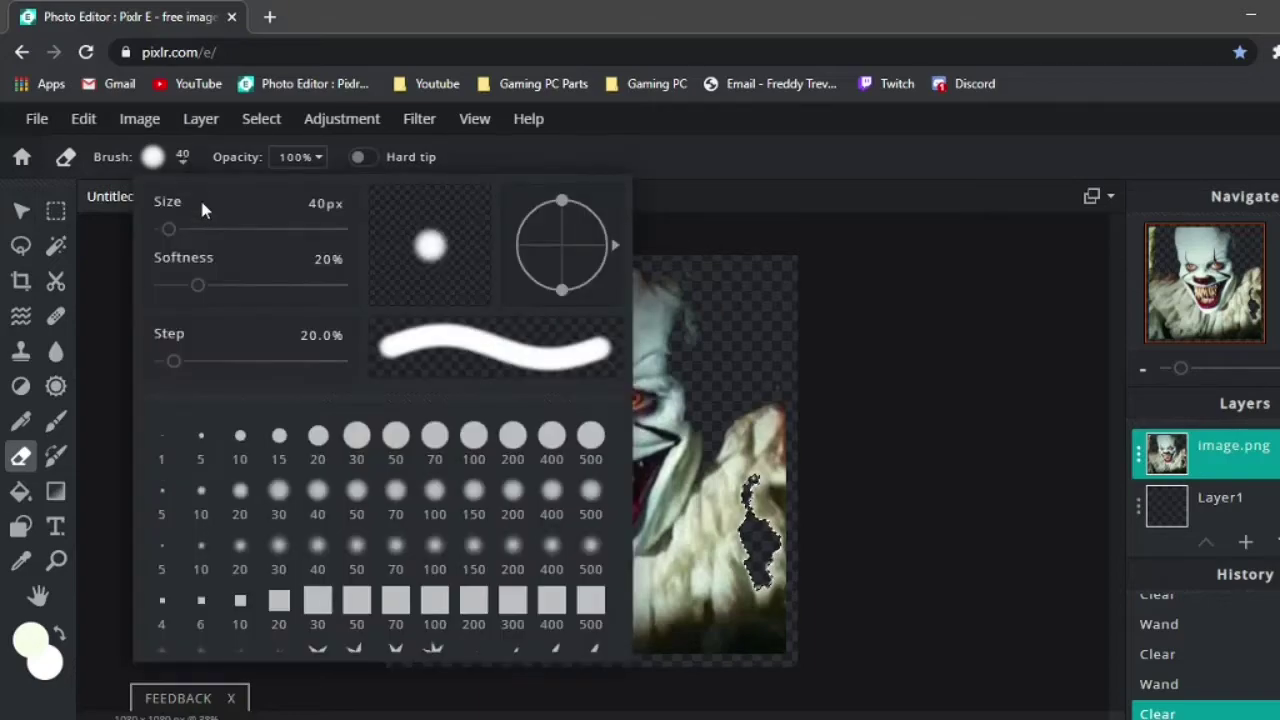
key(w)
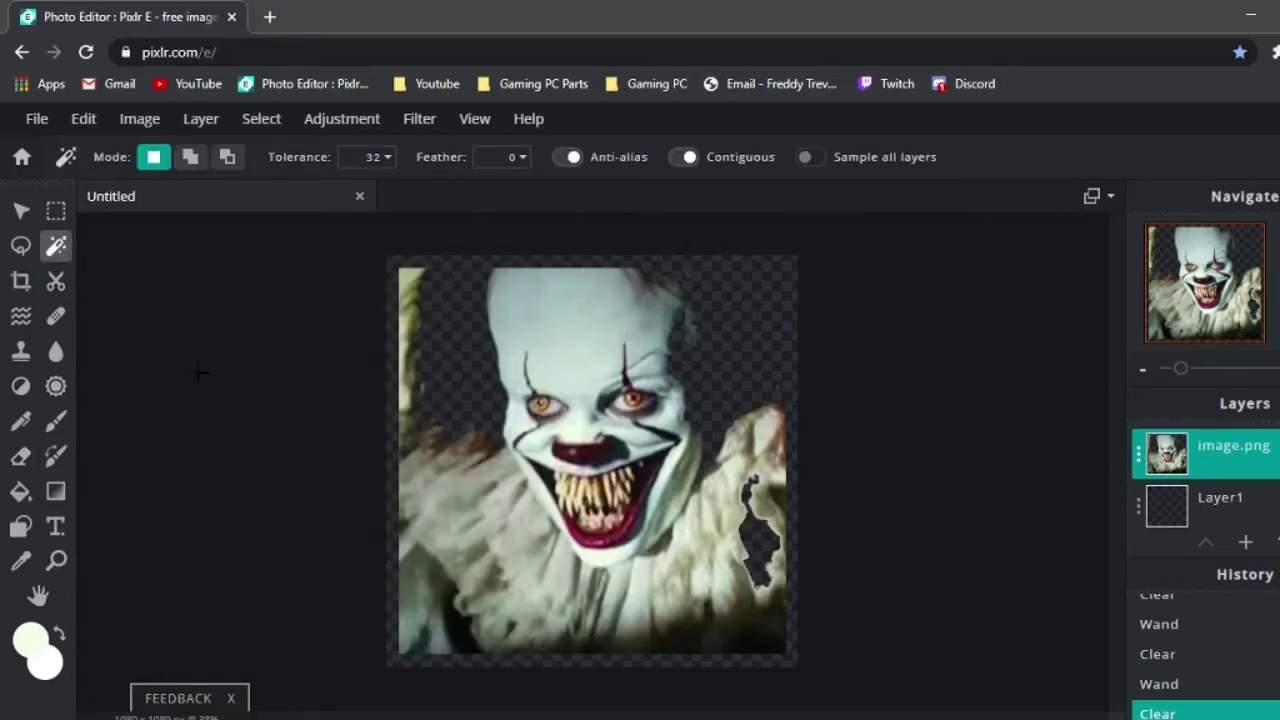
key(e)
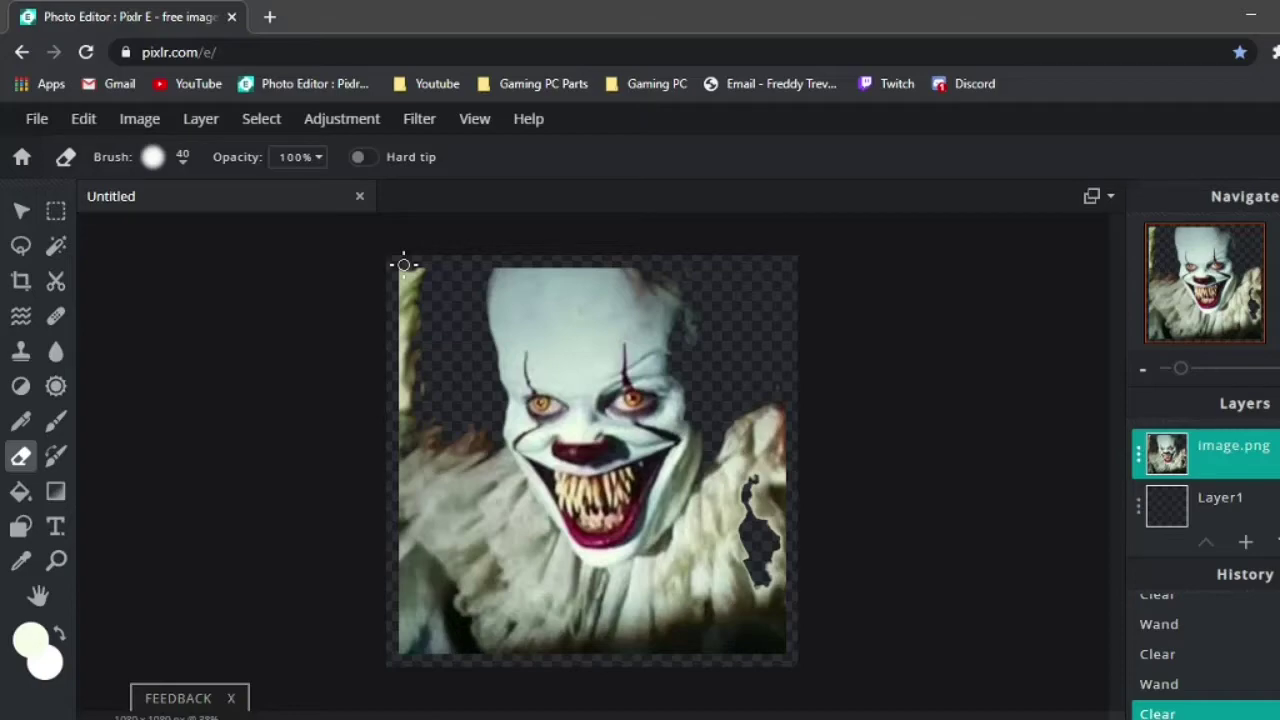
click(183, 162)
drag(168, 229, 182, 229)
drag(193, 287, 102, 277)
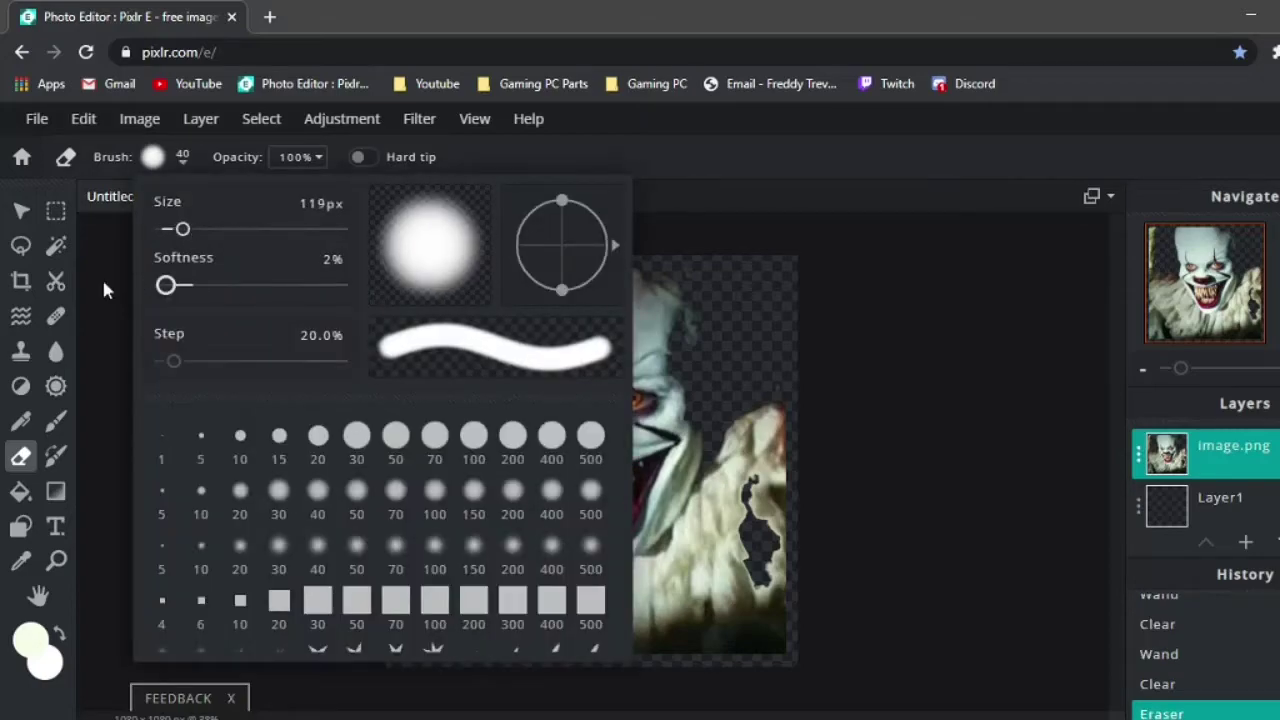
click(102, 277)
Erase the right-edge strip, the collar and the body below the chin
mouse_move(779, 391)
mouse_down()
mouse_move(757, 532)
mouse_move(755, 416)
mouse_move(651, 655)
mouse_move(409, 269)
mouse_move(418, 670)
mouse_up()
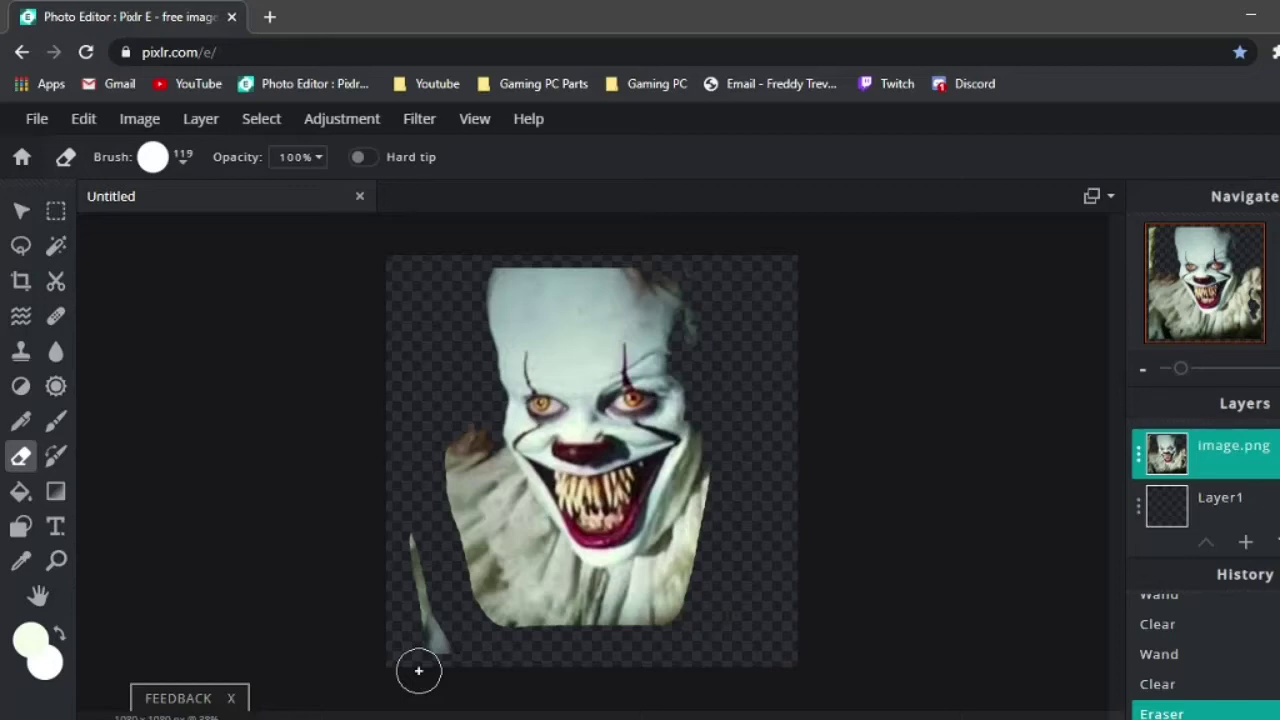
drag(418, 670, 740, 491)
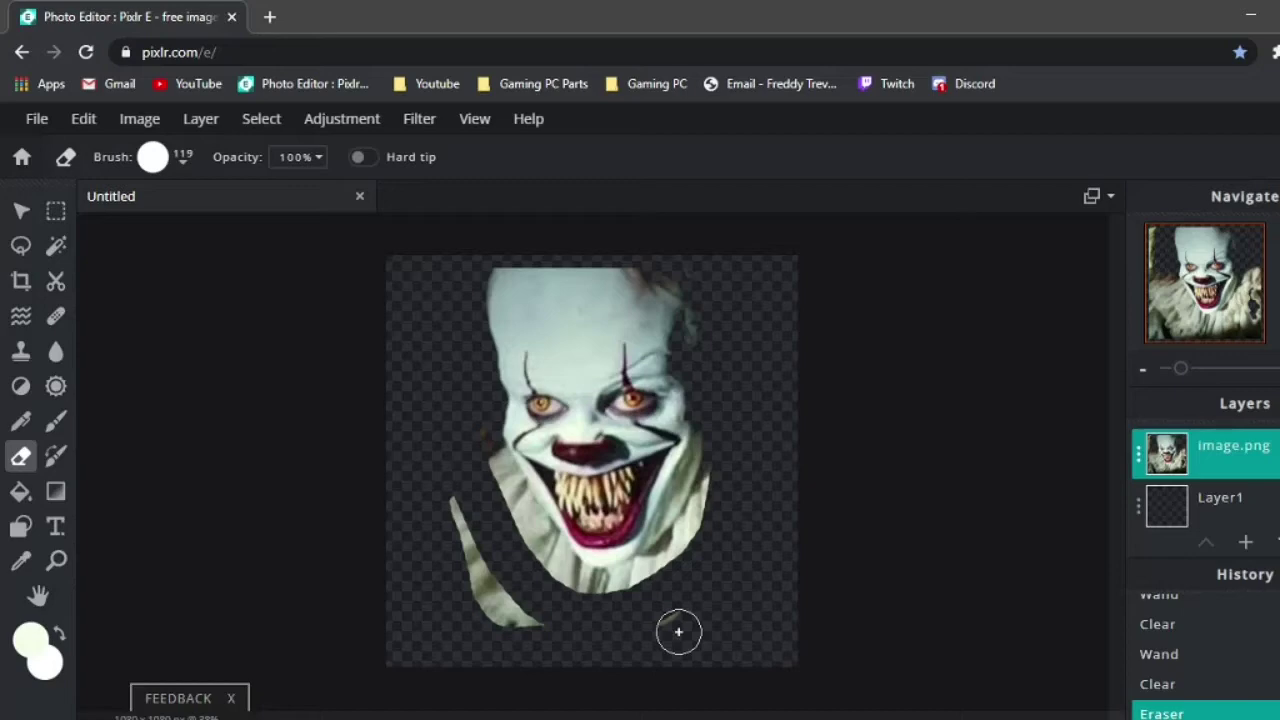
drag(678, 631, 458, 489)
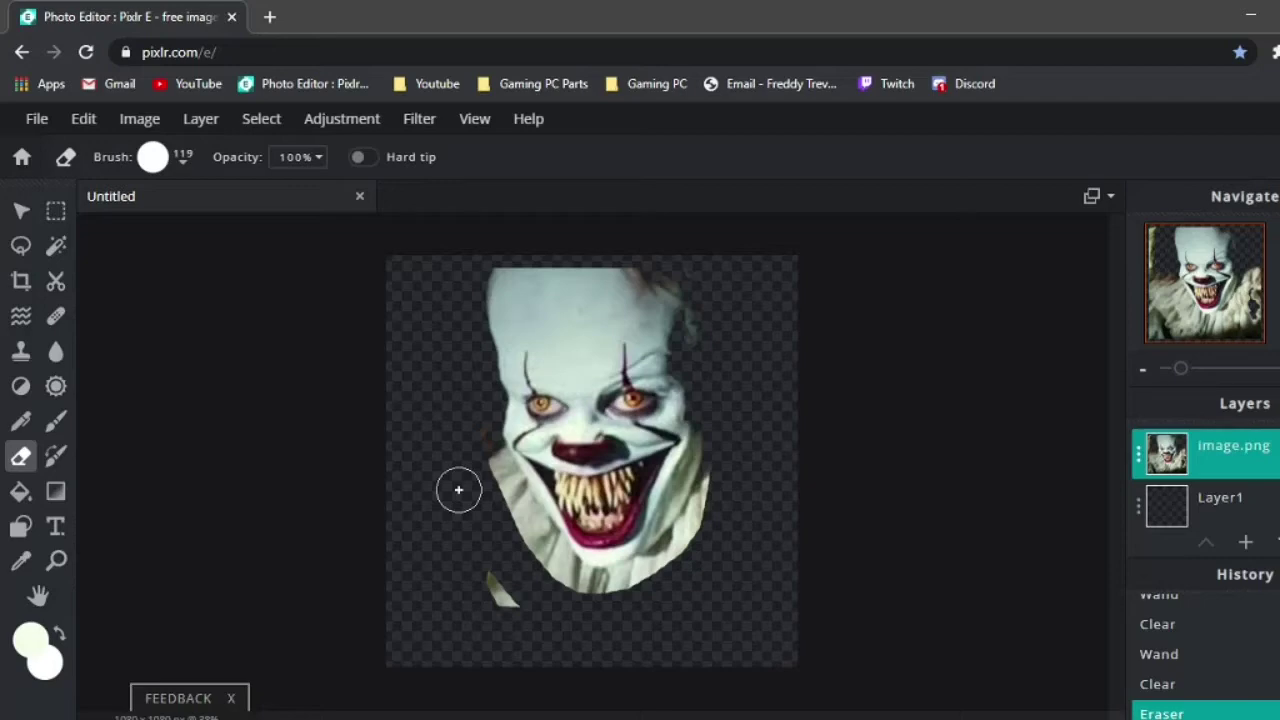
drag(458, 489, 734, 471)
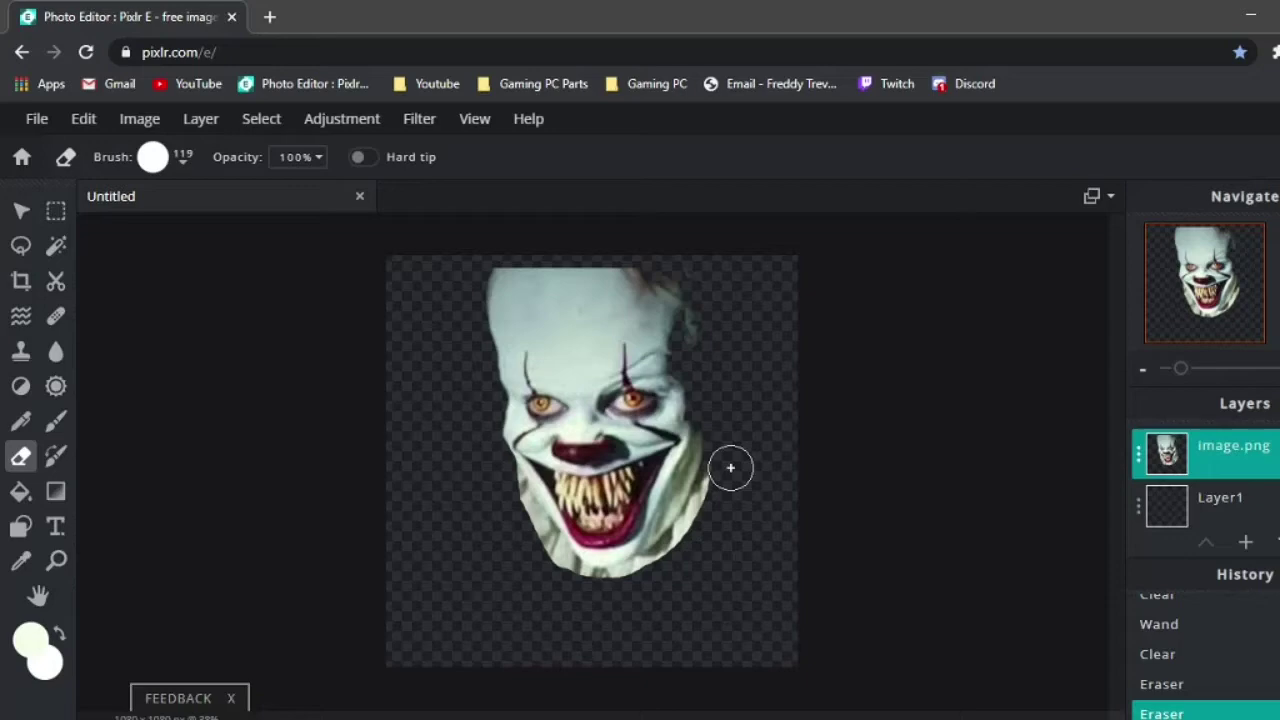
Erase a final chin spot, then select and deselect the white face area
click(730, 467)
key(w)
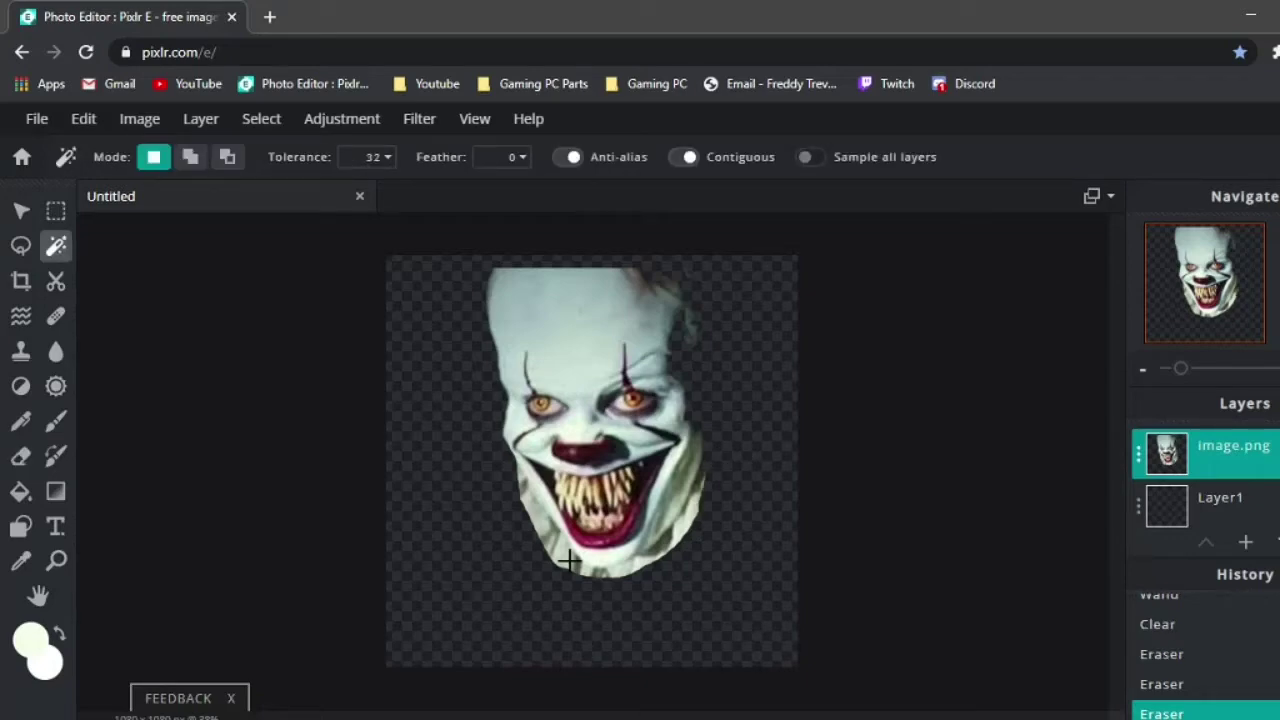
click(568, 561)
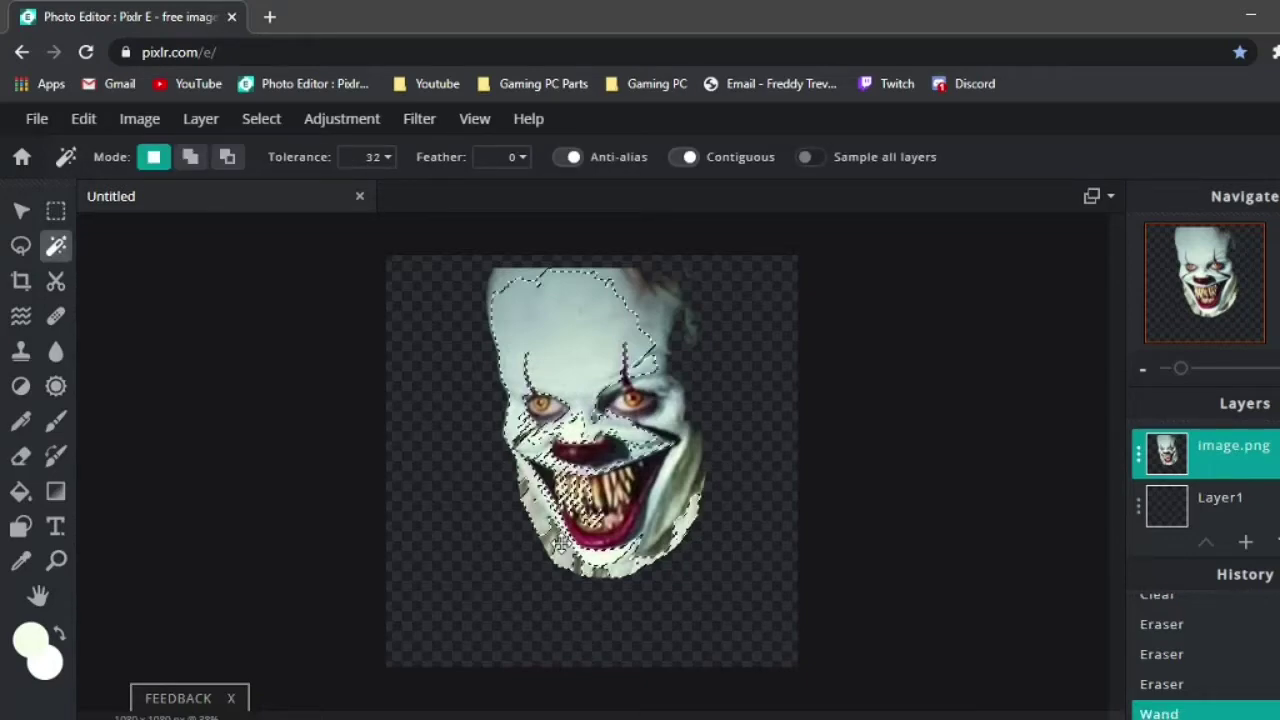
click(783, 571)
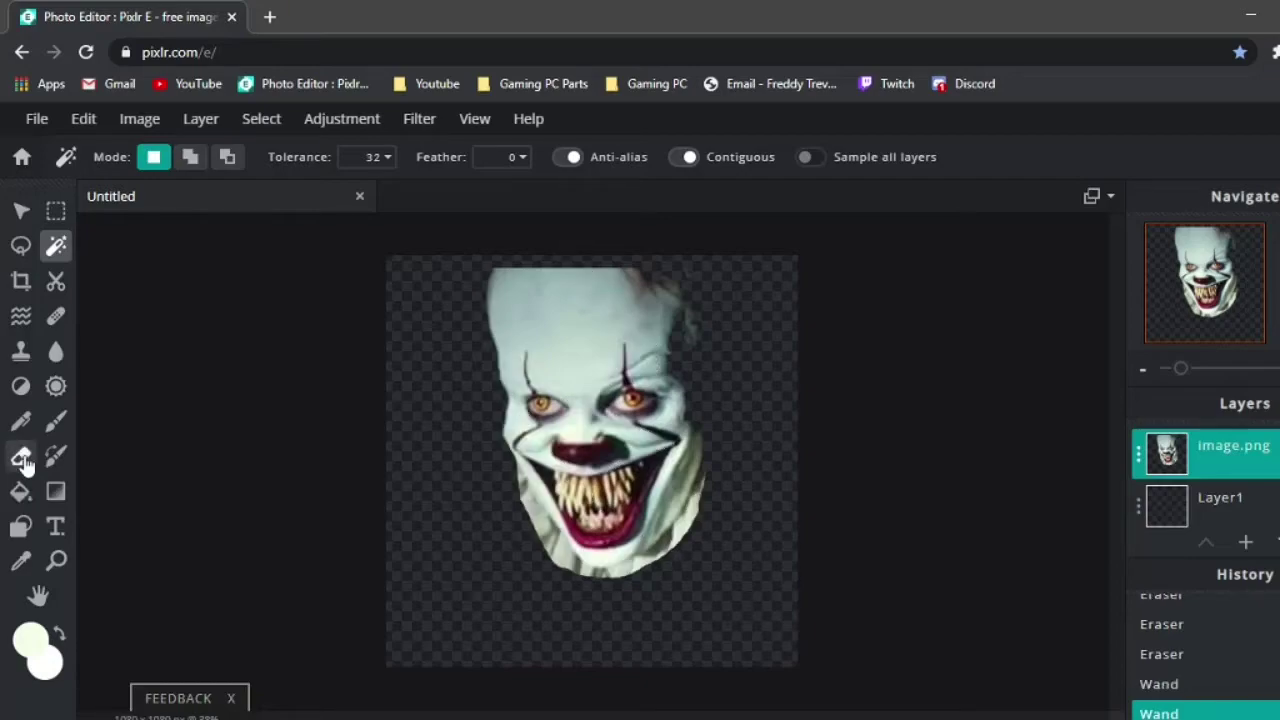
Zoom in and erase the leftover edge along the chin's lower right
click(21, 458)
scroll(727, 580, up, 1)
scroll(727, 580, up, 1)
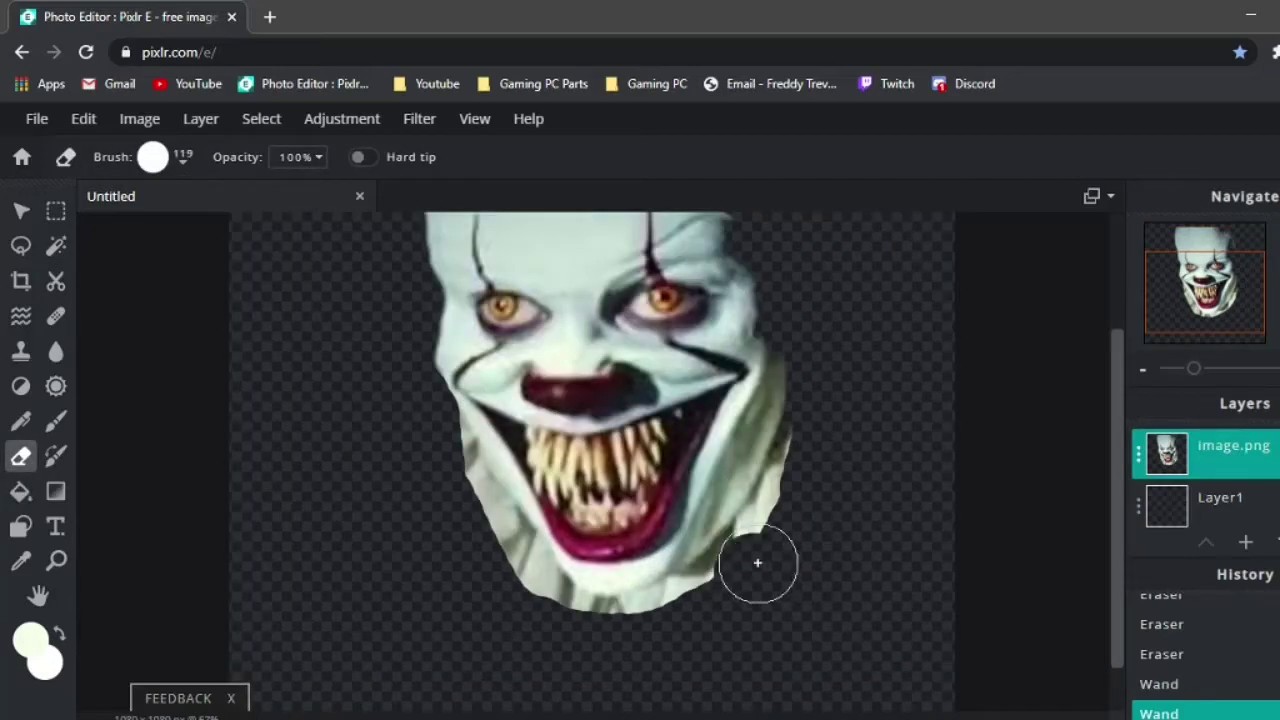
drag(758, 563, 823, 449)
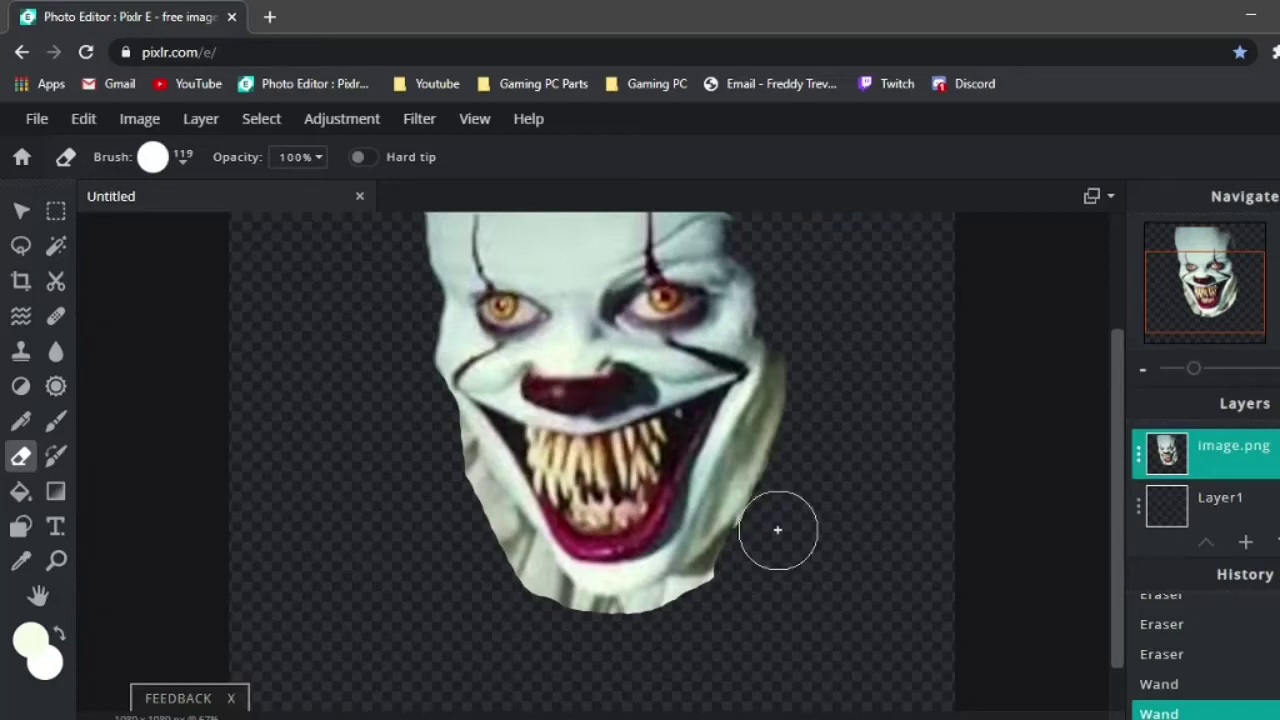
mouse_move(777, 529)
mouse_down()
mouse_move(719, 592)
mouse_move(541, 604)
mouse_move(423, 432)
mouse_up()
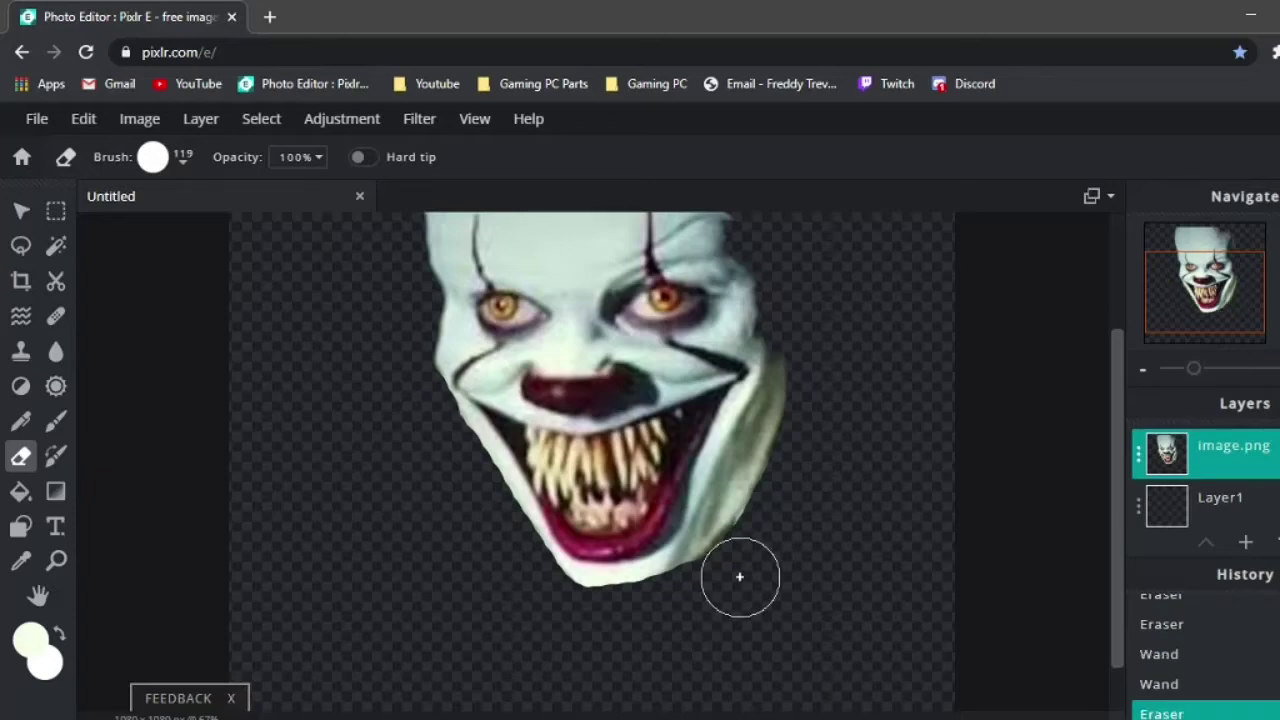
drag(739, 576, 657, 618)
Erase the stray pixels near the image's top left
scroll(657, 618, down, 2)
scroll(660, 618, up, 2)
scroll(661, 618, down, 3)
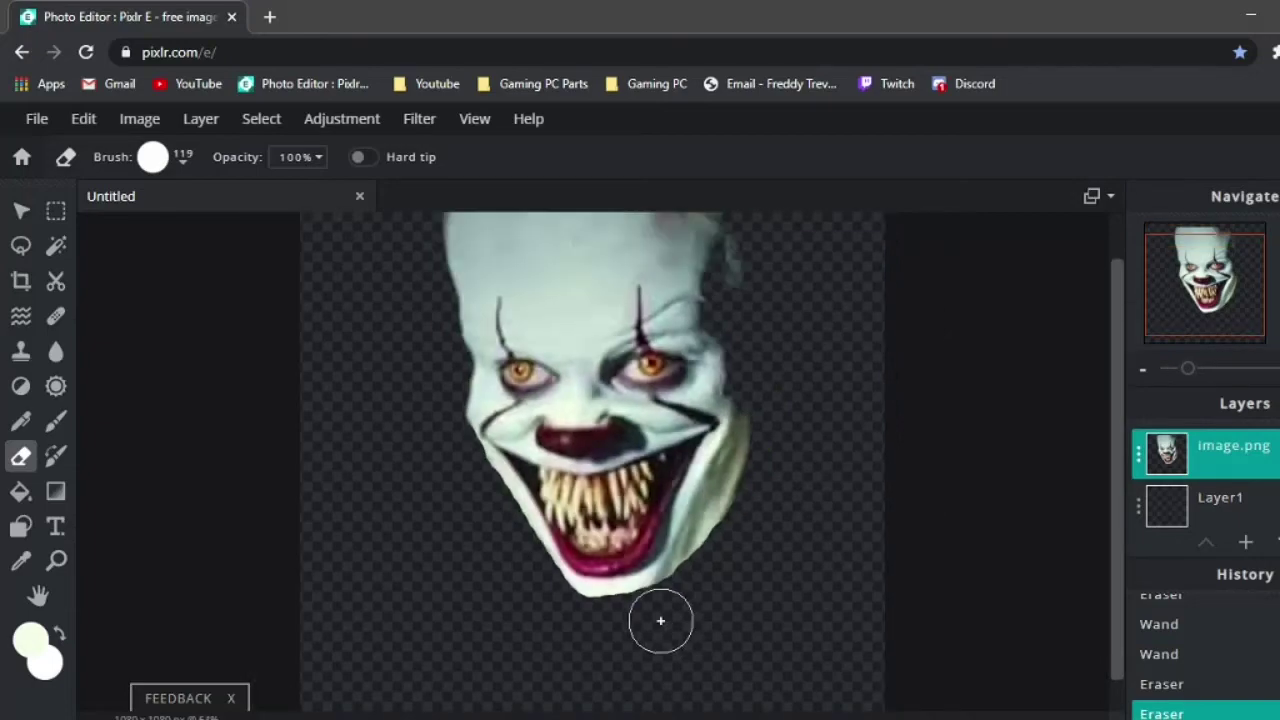
scroll(662, 590, down, 1)
scroll(661, 435, up, 2)
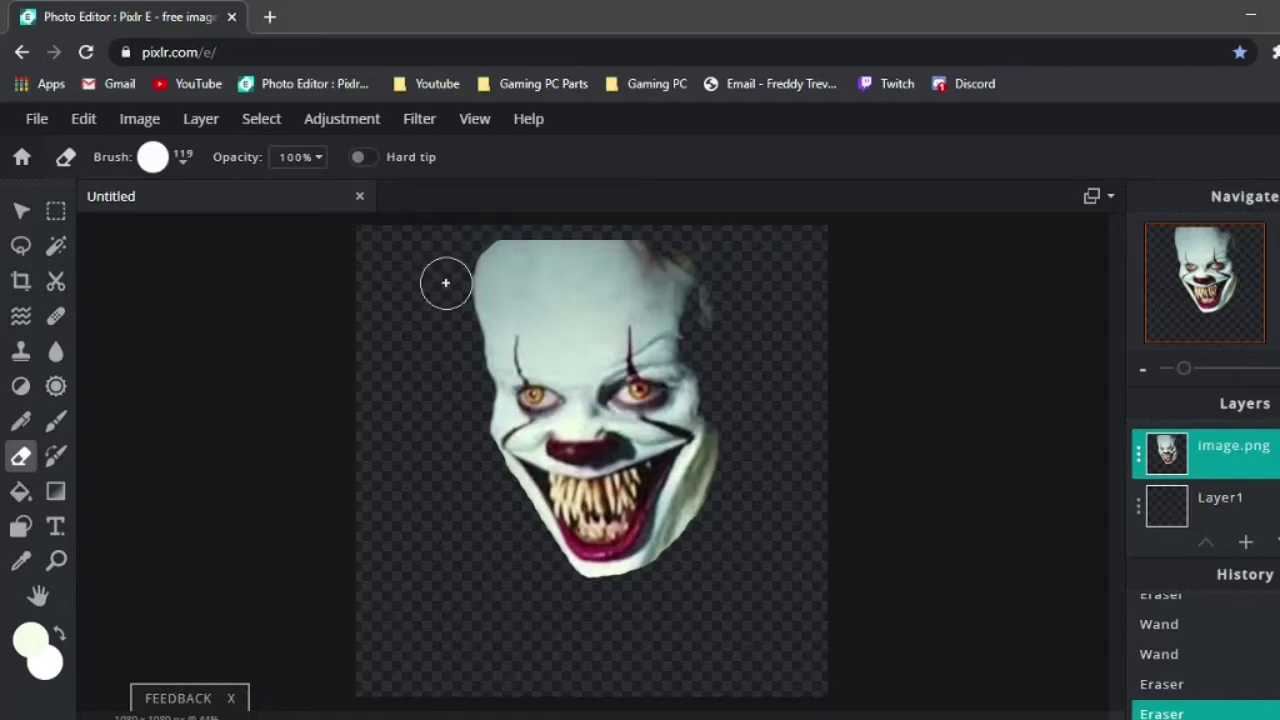
click(450, 351)
scroll(450, 351, down, 1)
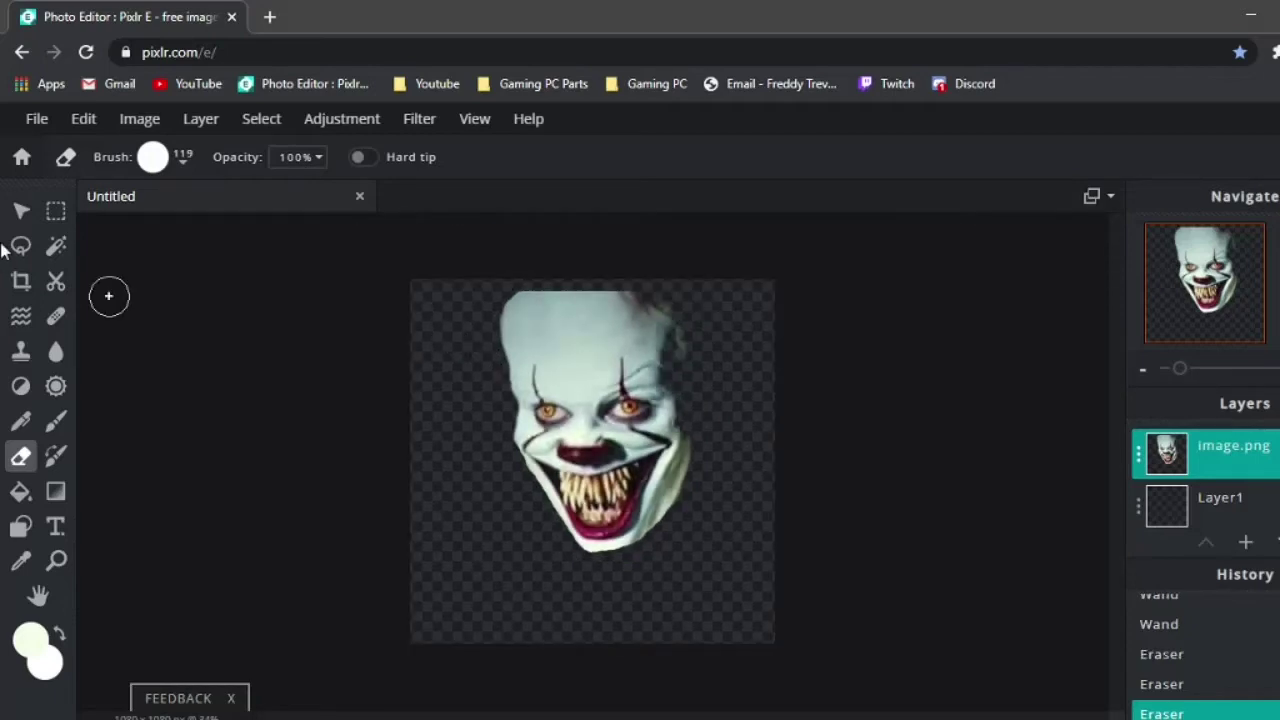
click(21, 211)
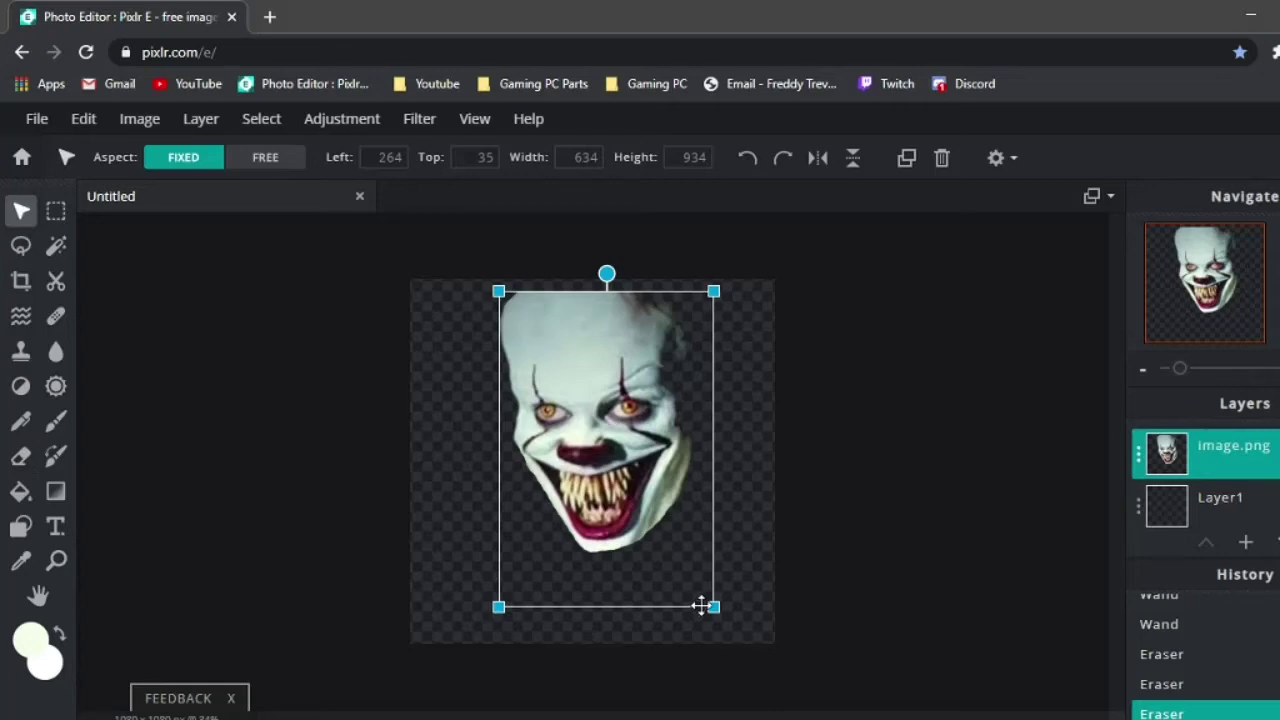
Drag the clown face until it snaps to the canvas's top centre (Left 256, Top 0)
click(21, 455)
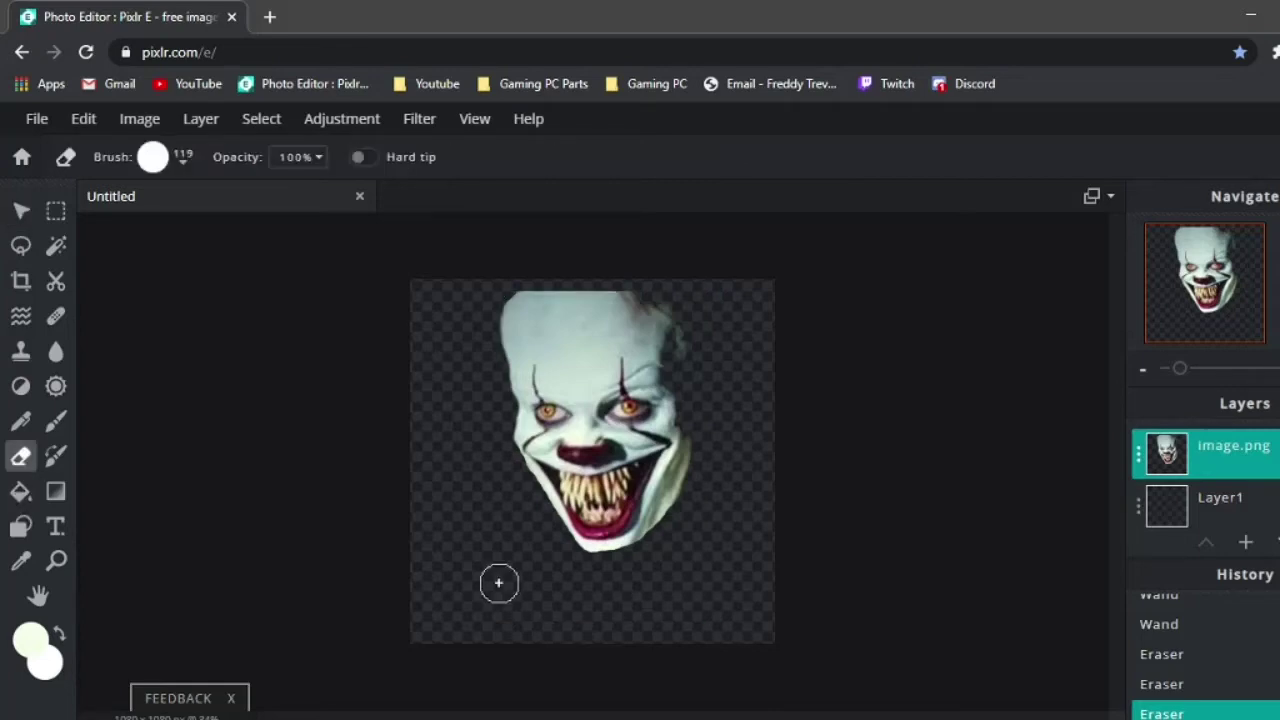
scroll(498, 583, up, 2)
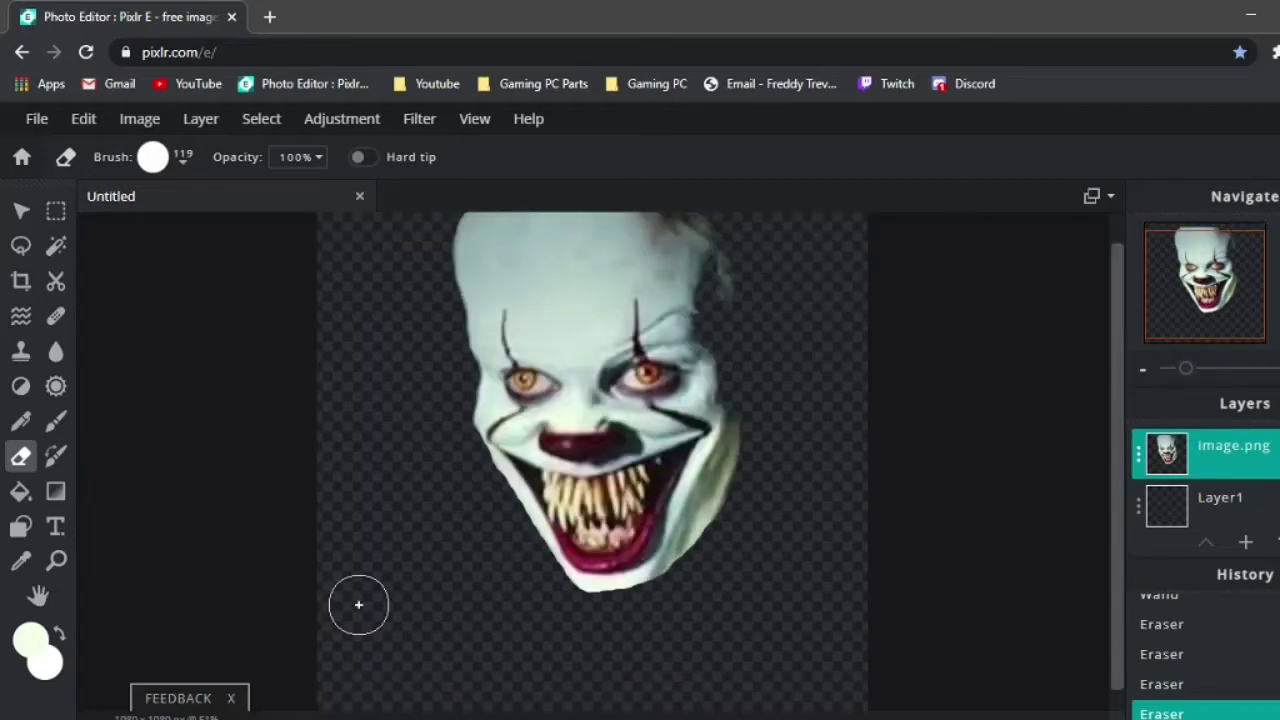
key(v)
scroll(562, 397, down, 1)
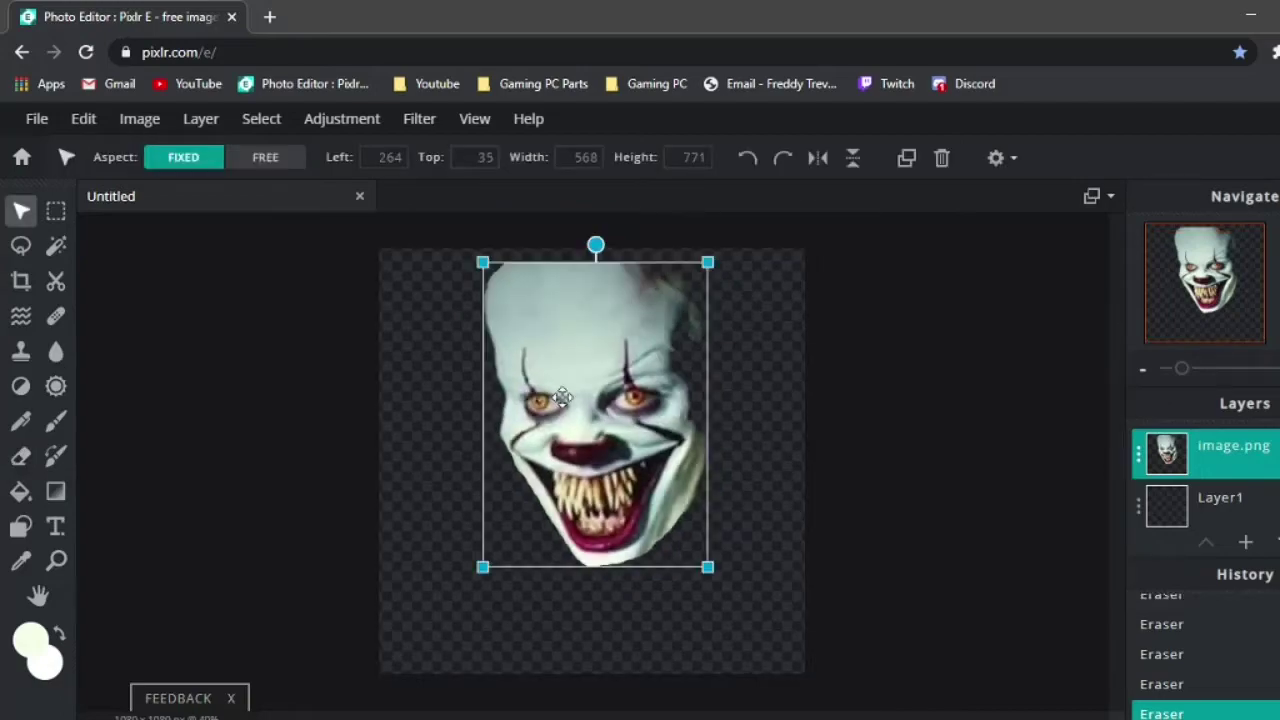
drag(562, 397, 557, 450)
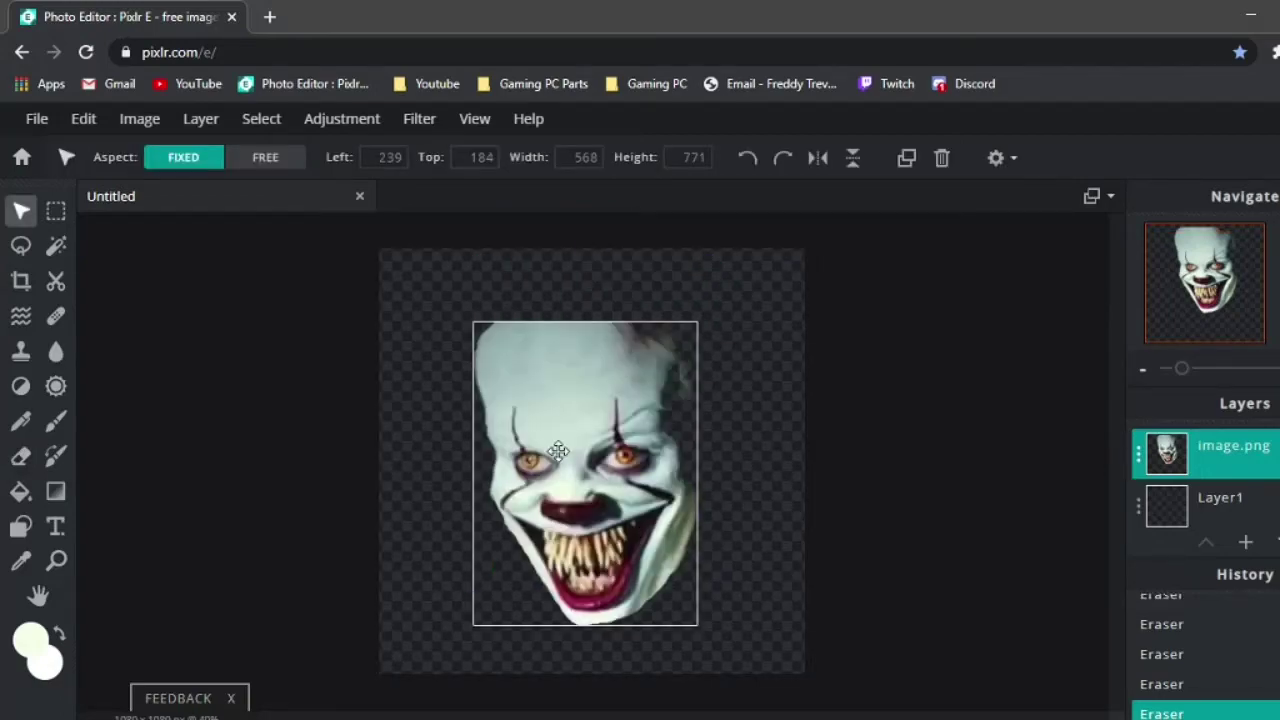
drag(557, 450, 594, 440)
scroll(594, 440, down, 3)
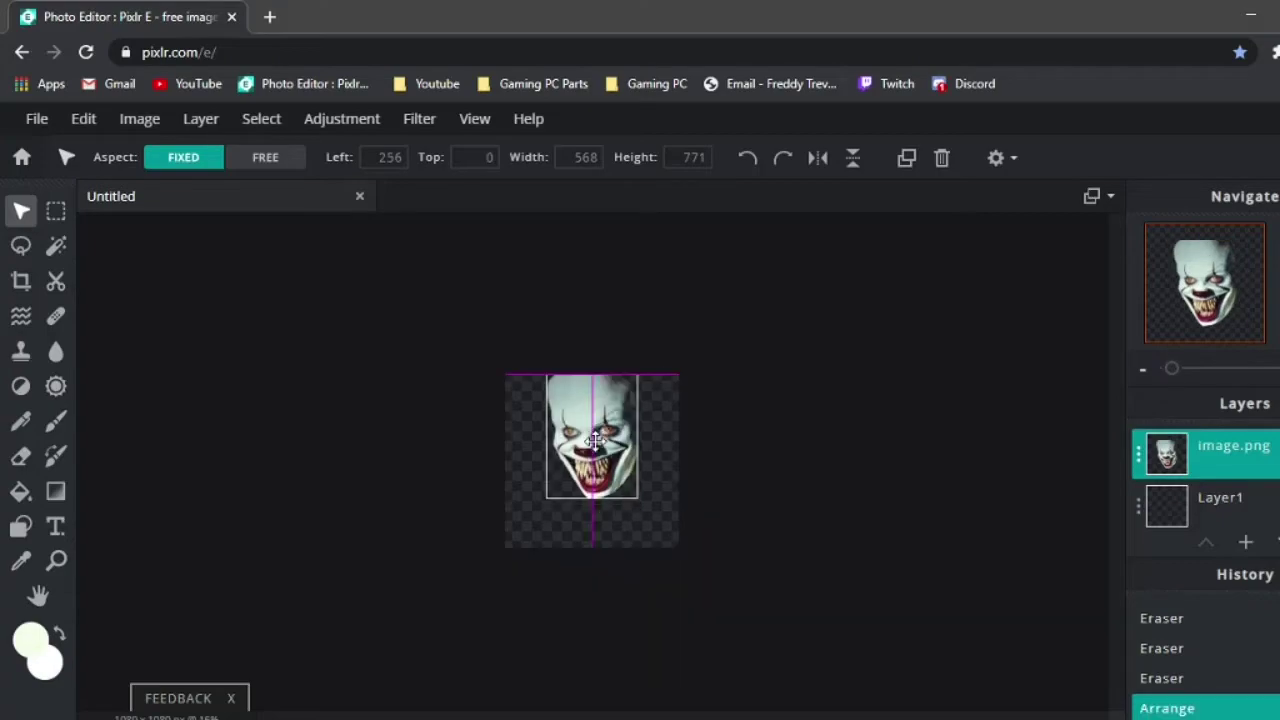
scroll(594, 440, up, 3)
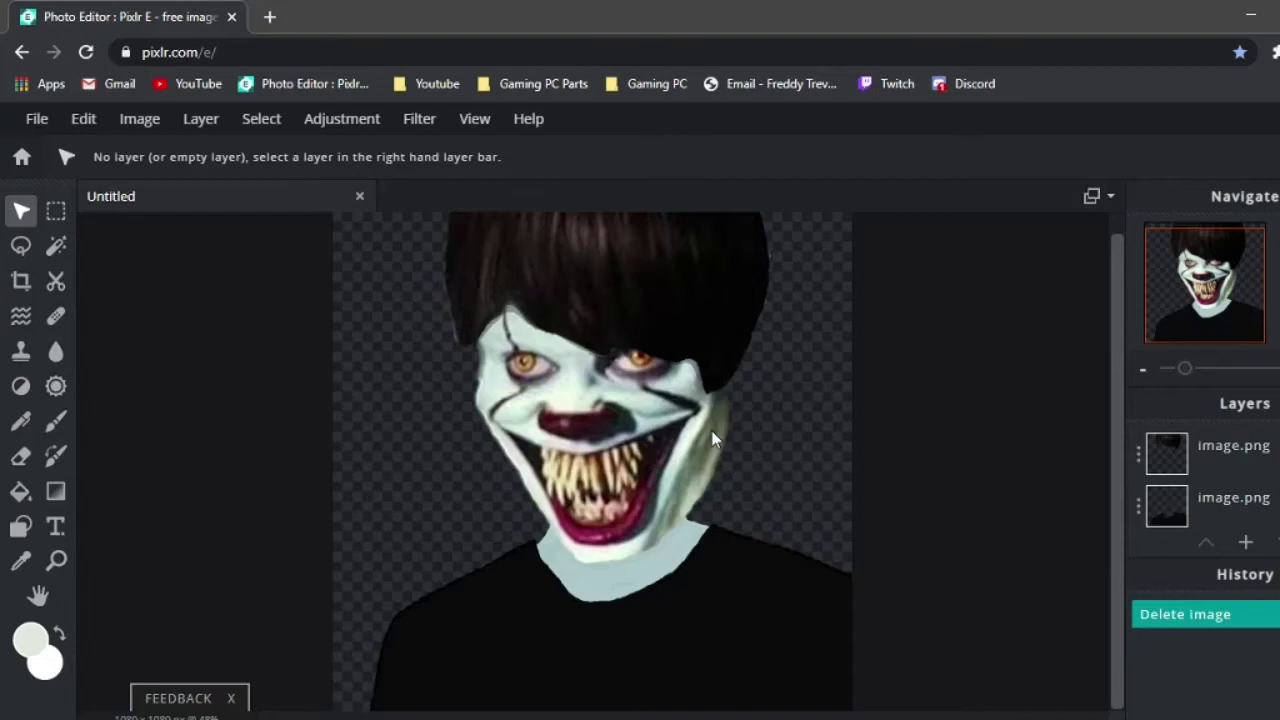
Paste the surgical mask image in as a new layer
key(ctrl+v)
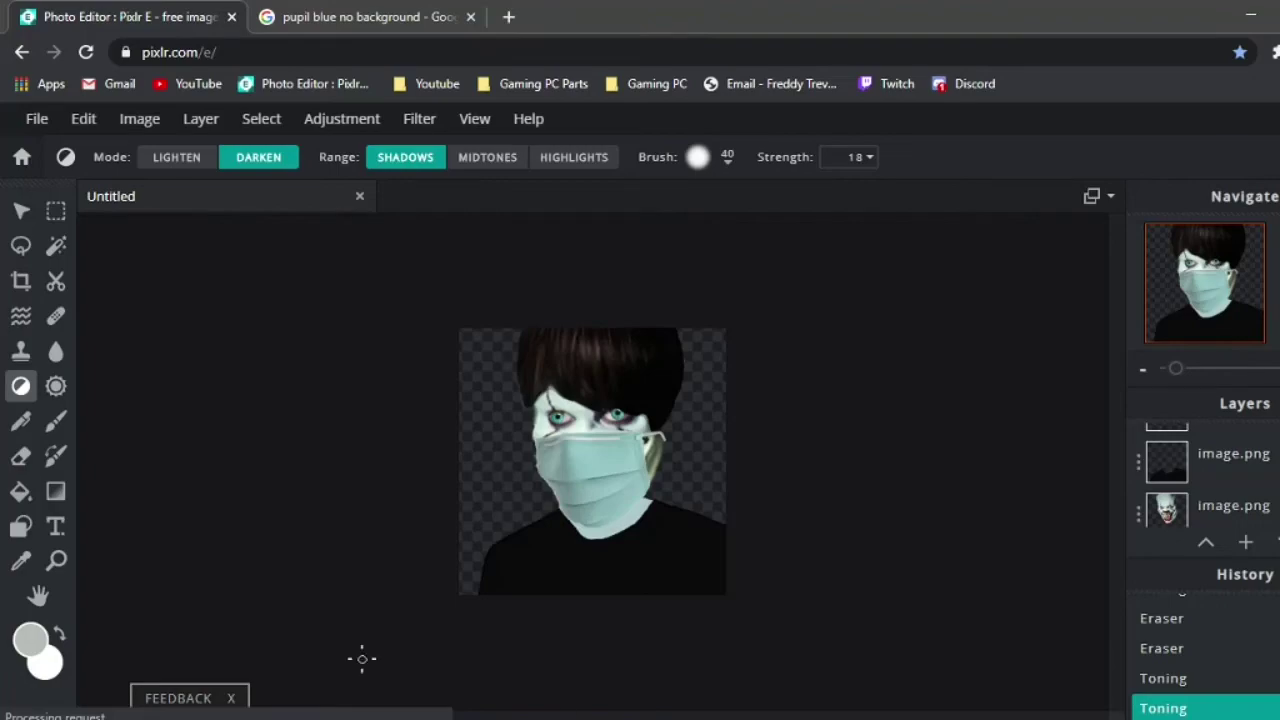
scroll(440, 511, up, 5)
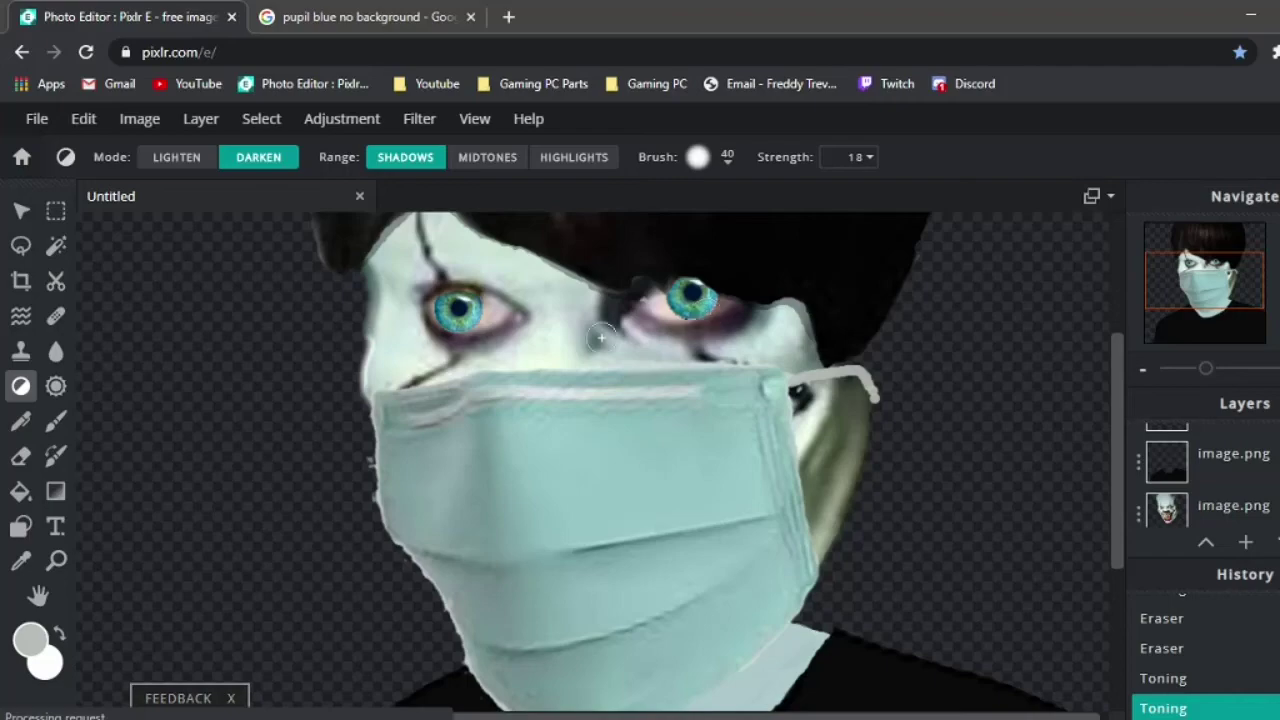
scroll(450, 328, up, 3)
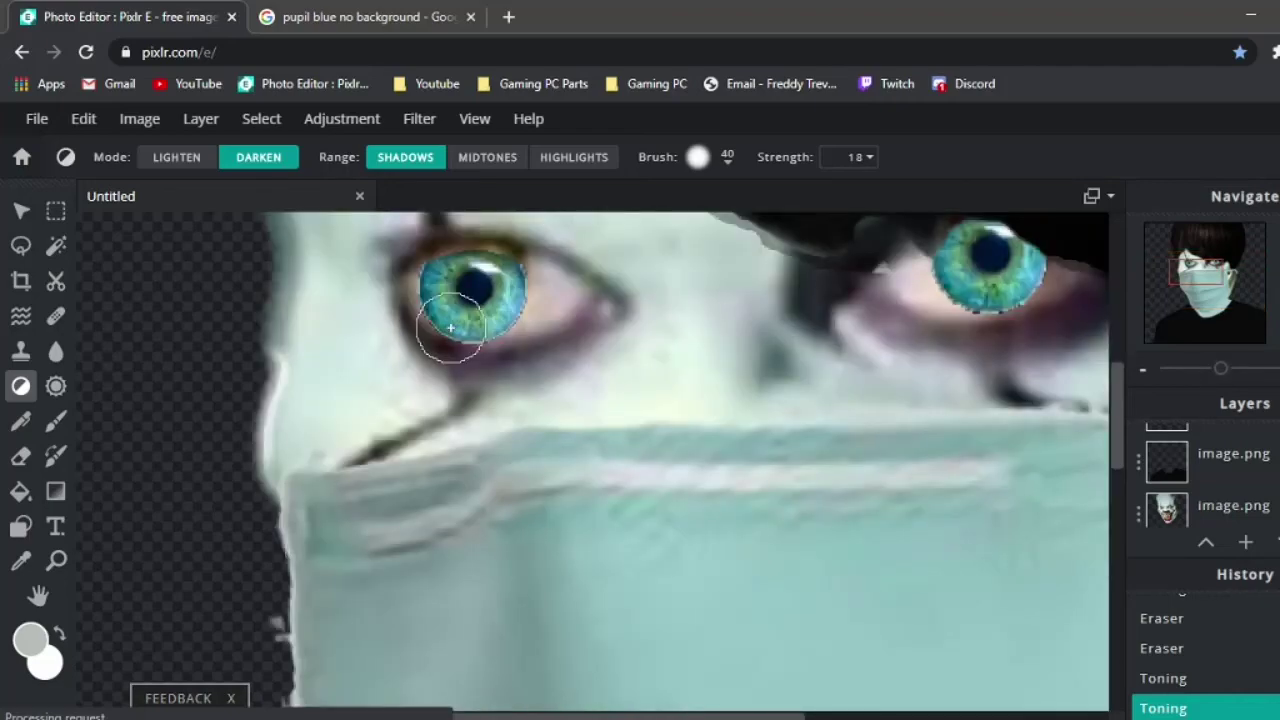
scroll(450, 328, up, 4)
scroll(450, 328, up, 2)
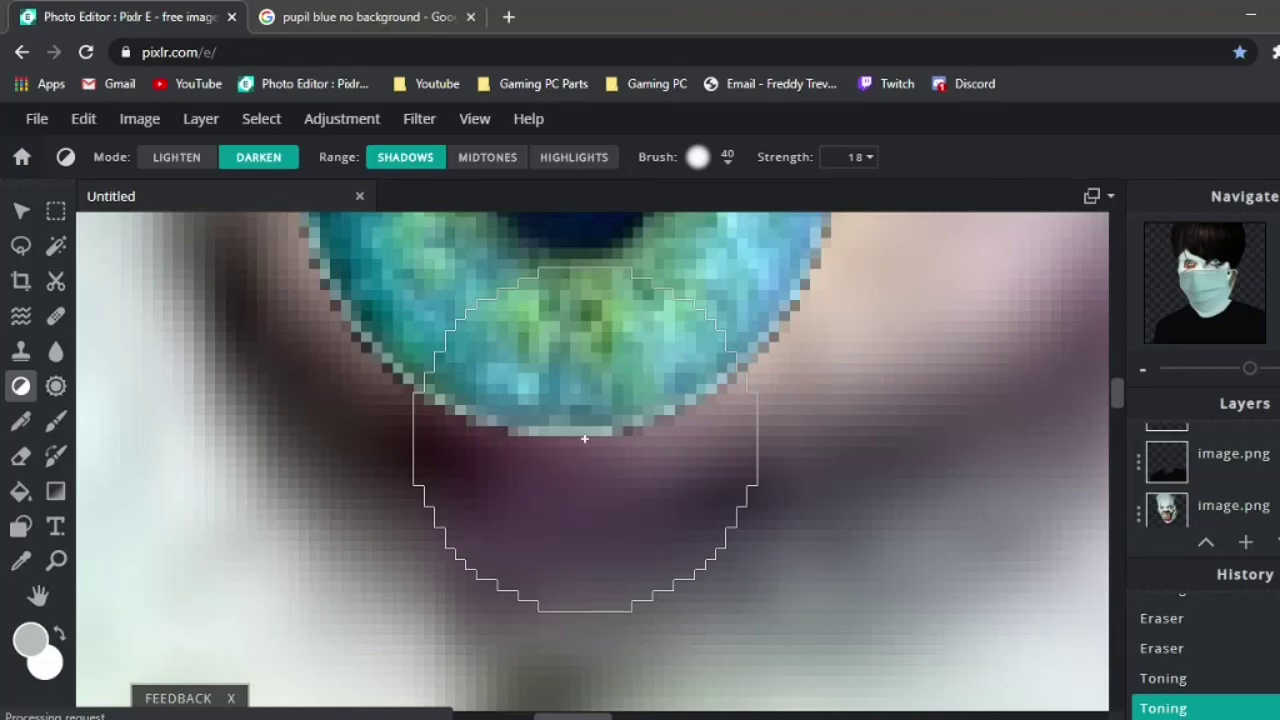
scroll(584, 438, down, 10)
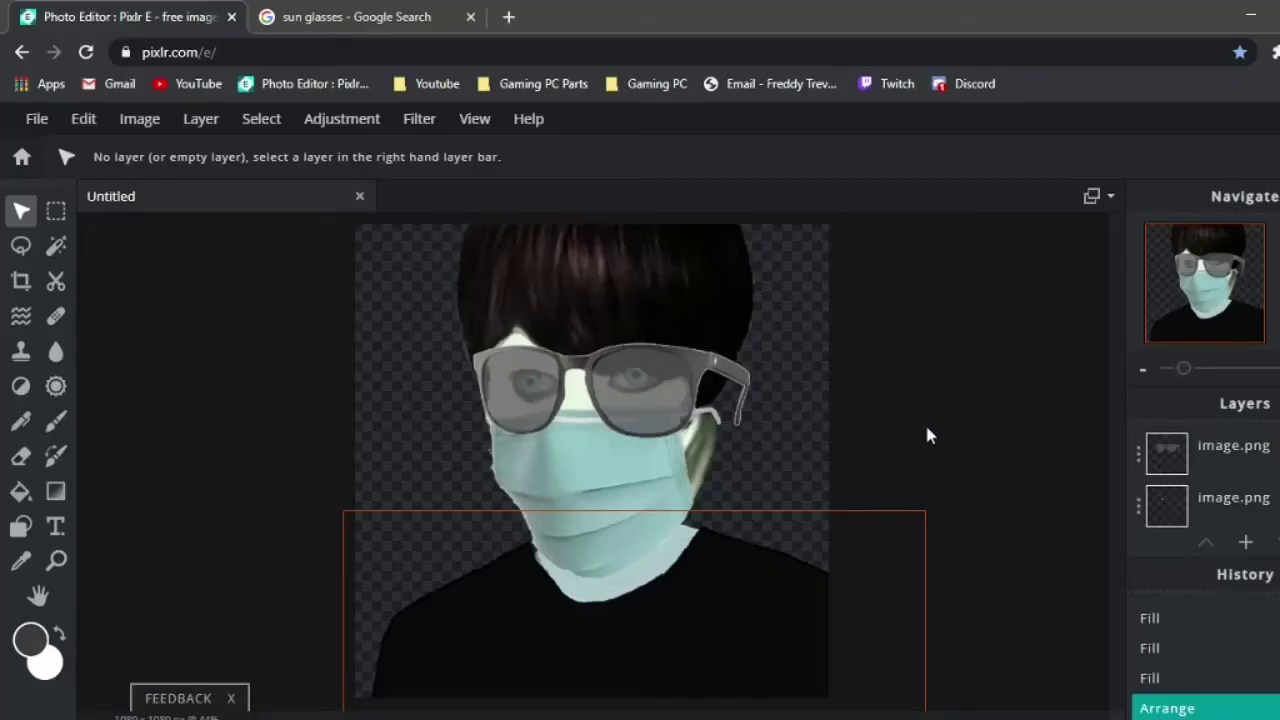
Zoom in and out on the canvas to check the sunglasses over the eyes
scroll(760, 400, down, 2)
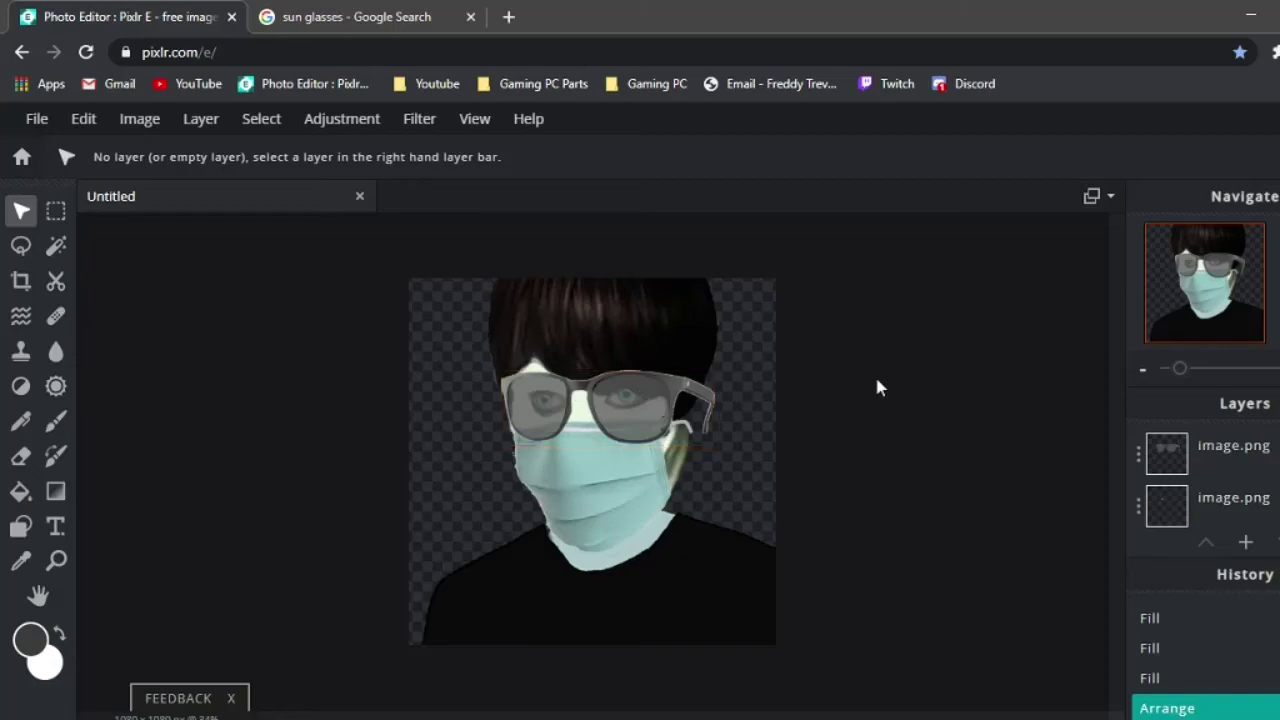
scroll(527, 337, up, 1)
scroll(540, 343, up, 1)
scroll(551, 349, down, 4)
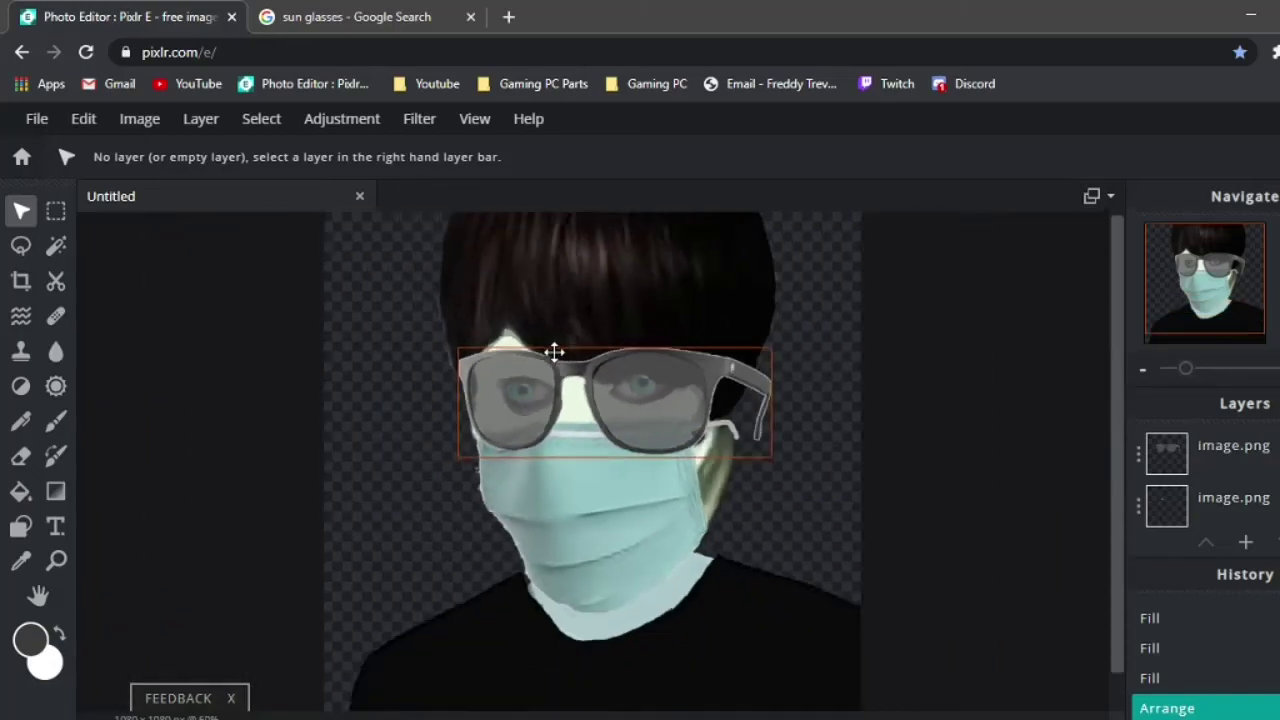
scroll(555, 354, up, 4)
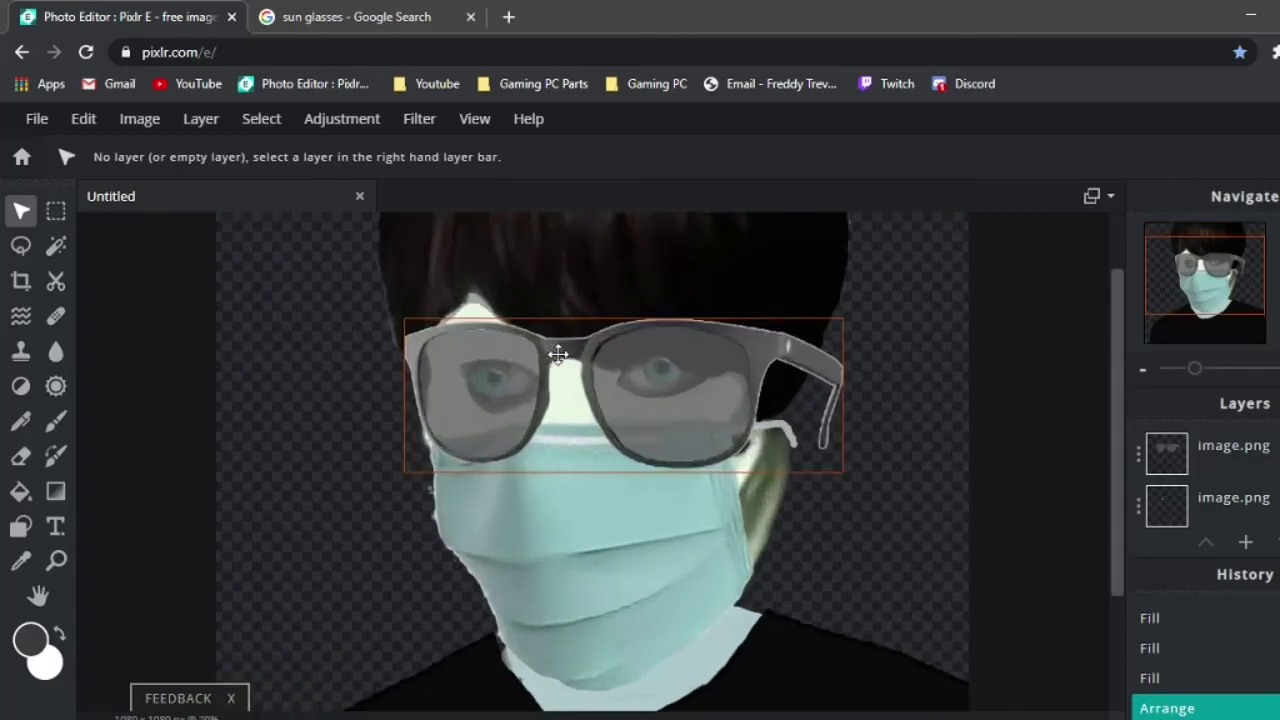
scroll(558, 358, down, 1)
scroll(558, 358, down, 4)
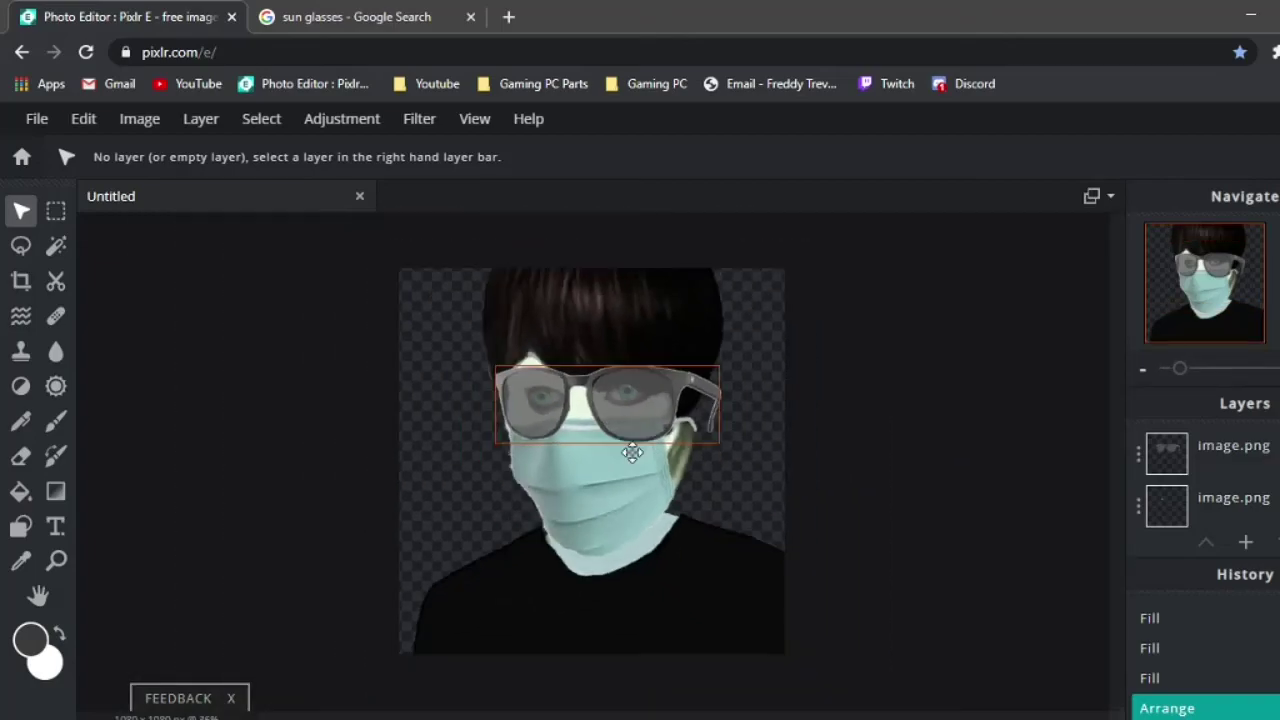